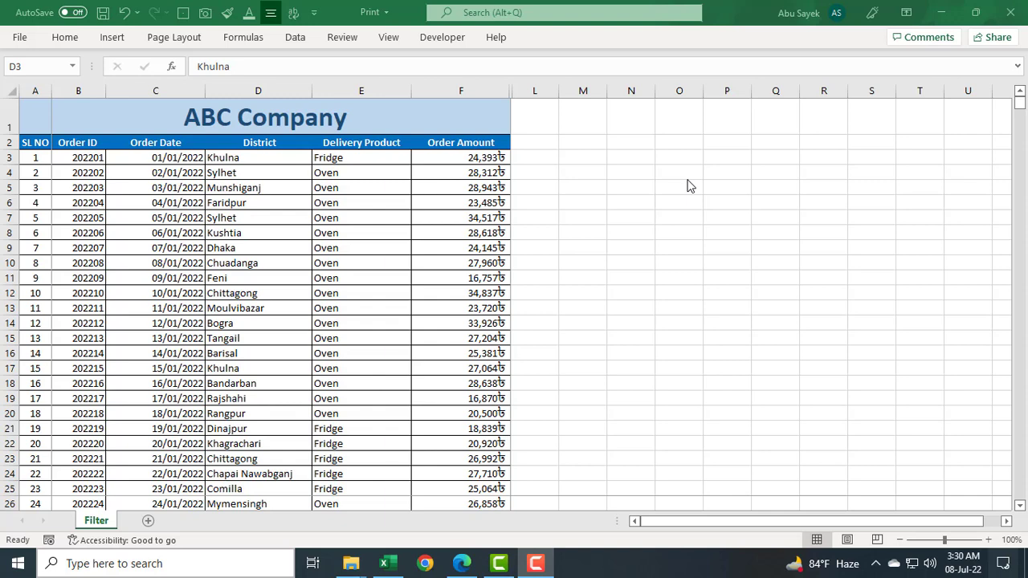
Apply a text-contains highlight rule for "Chuada" with Light Red Fill with Dark Red Text to cell L3.
click(538, 160)
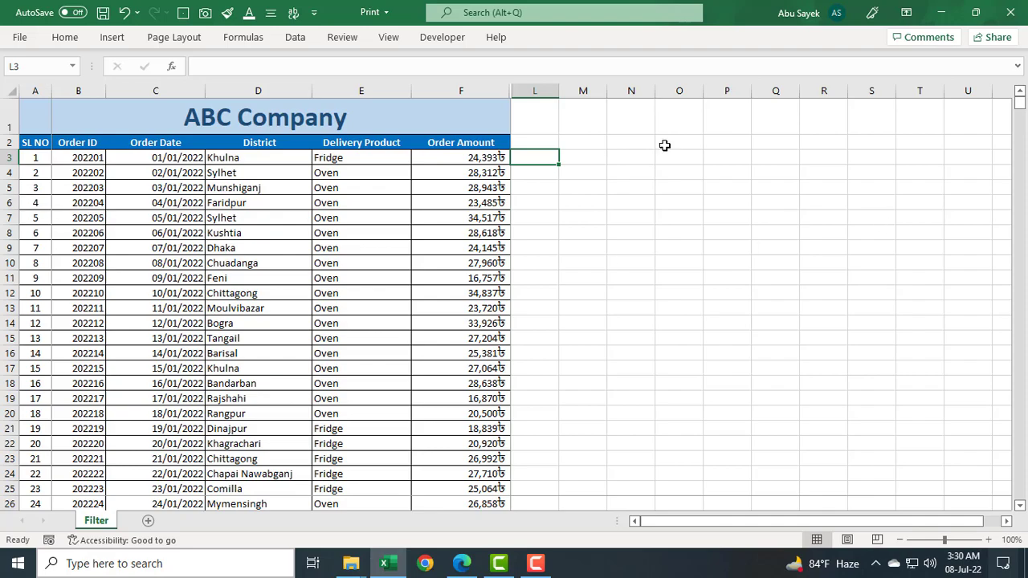
mouse_move(1020, 105)
mouse_down()
mouse_move(1014, 509)
mouse_move(1021, 103)
mouse_up()
scroll(109, 369, down, 4)
scroll(107, 386, up, 4)
click(69, 43)
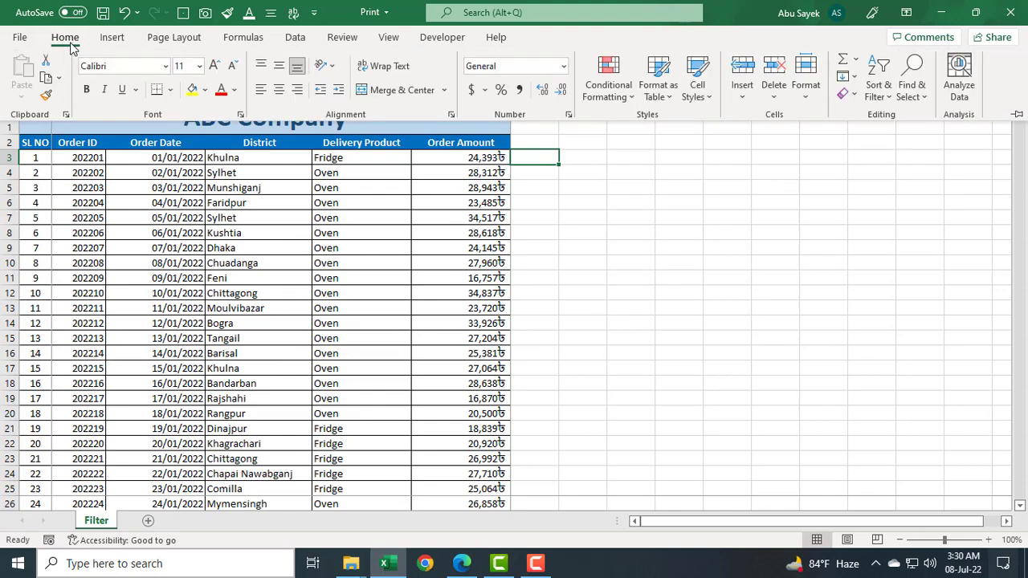
click(613, 100)
mouse_move(646, 143)
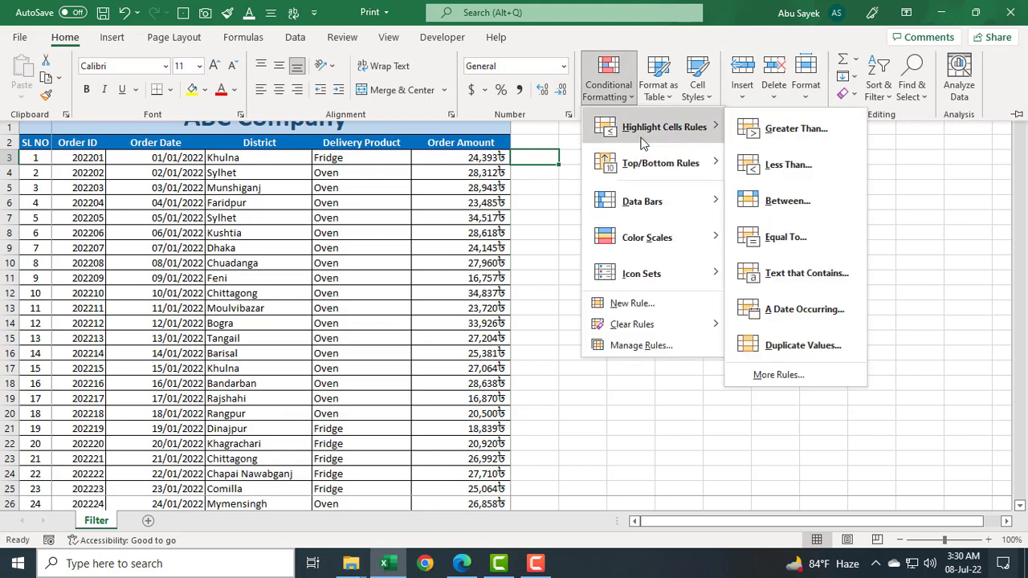
click(823, 281)
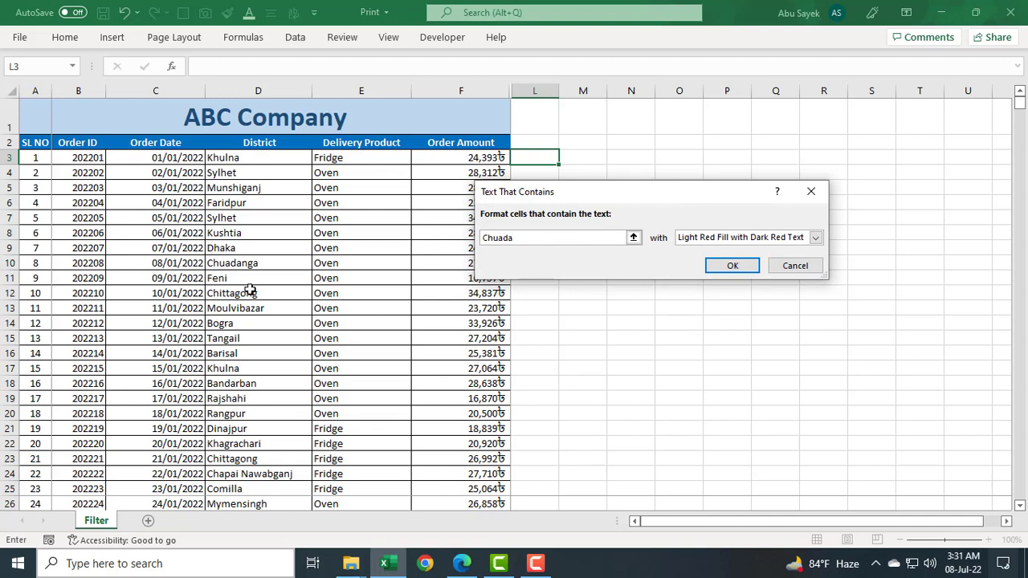
click(727, 266)
Highlight every District entry in D3:D1002 that contains "Khulna" with Light Red Fill with Dark Red Text.
click(245, 159)
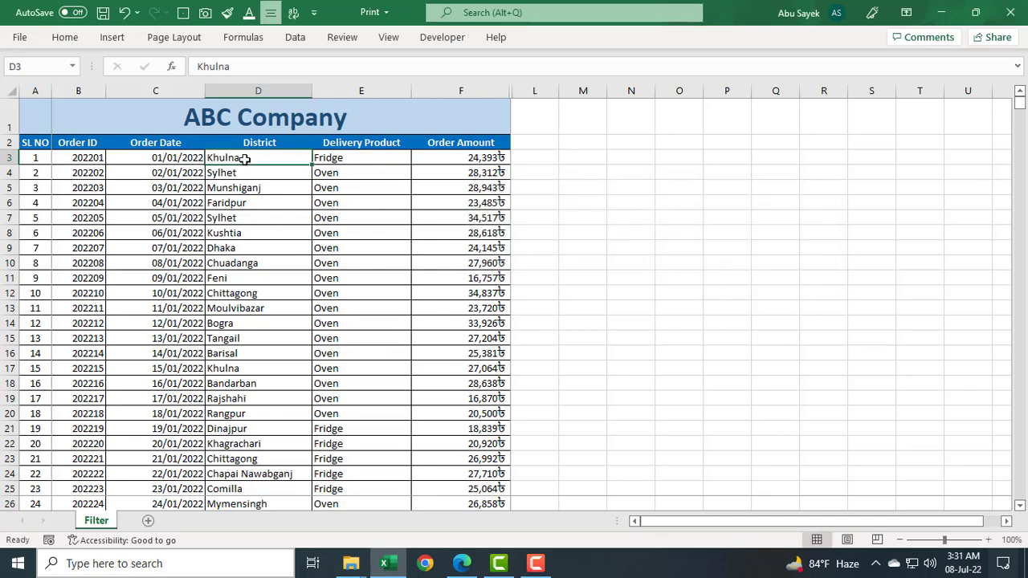
key(ctrl+shift+Down)
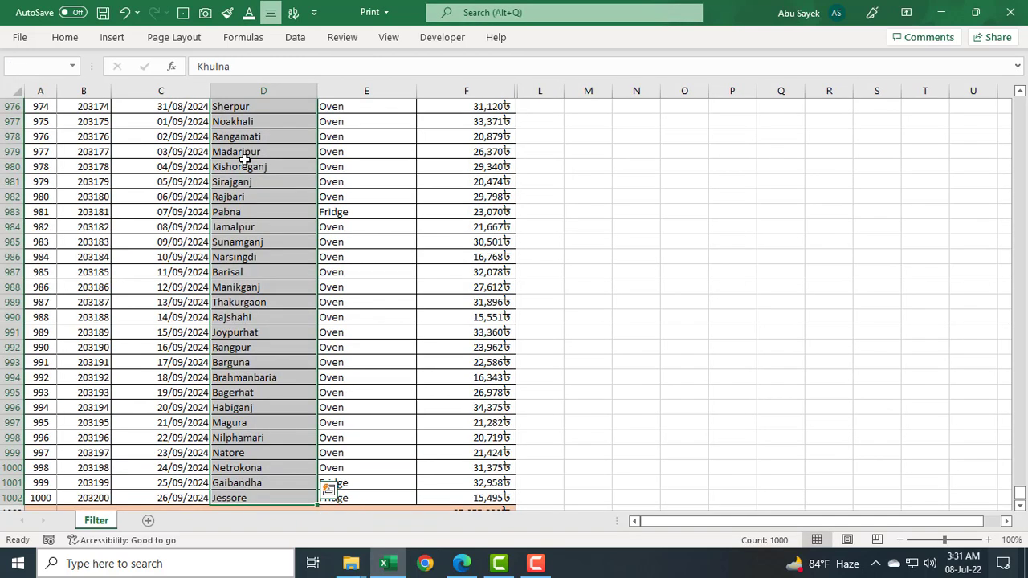
click(65, 37)
click(618, 95)
mouse_move(674, 127)
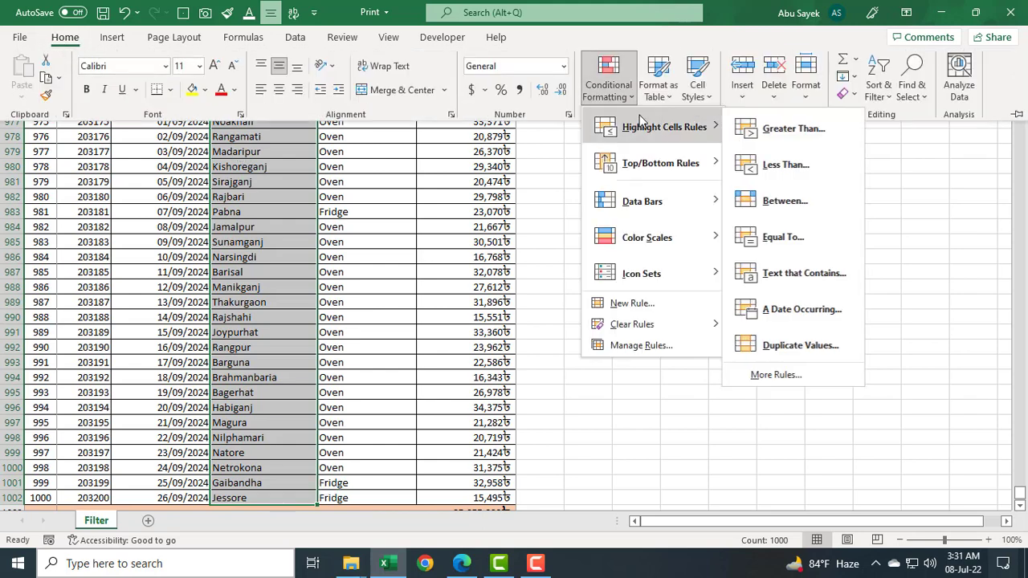
click(792, 272)
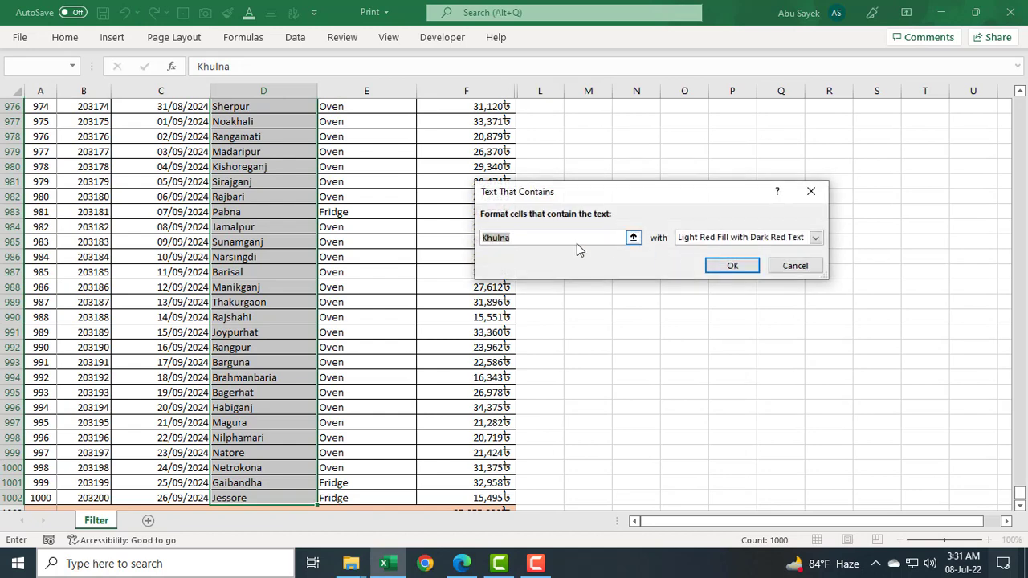
click(730, 265)
Examine the District column from the end of the data back to the first row for highlighted Khulna entries.
scroll(678, 327, up, 5)
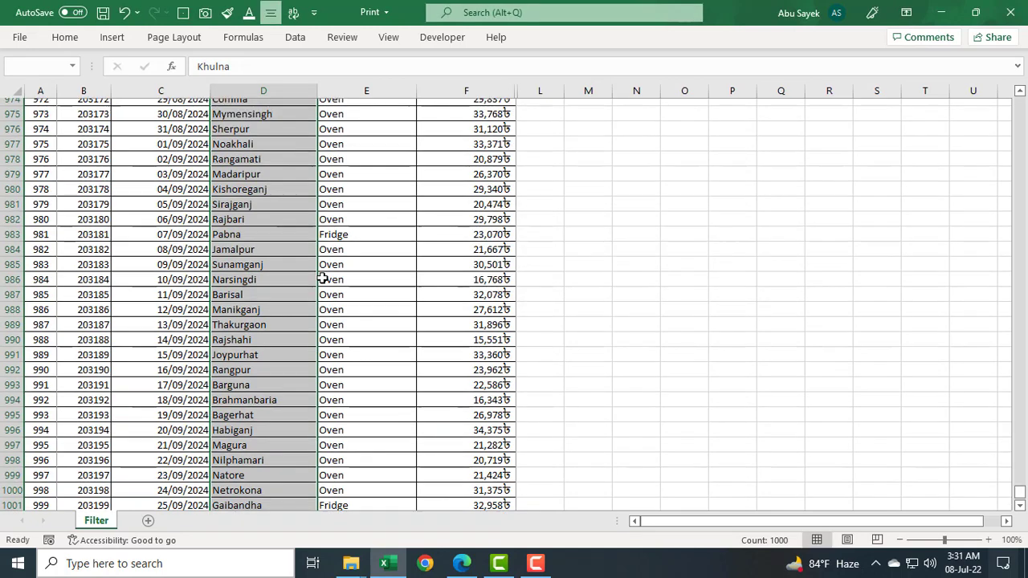
click(823, 257)
scroll(265, 205, up, 5)
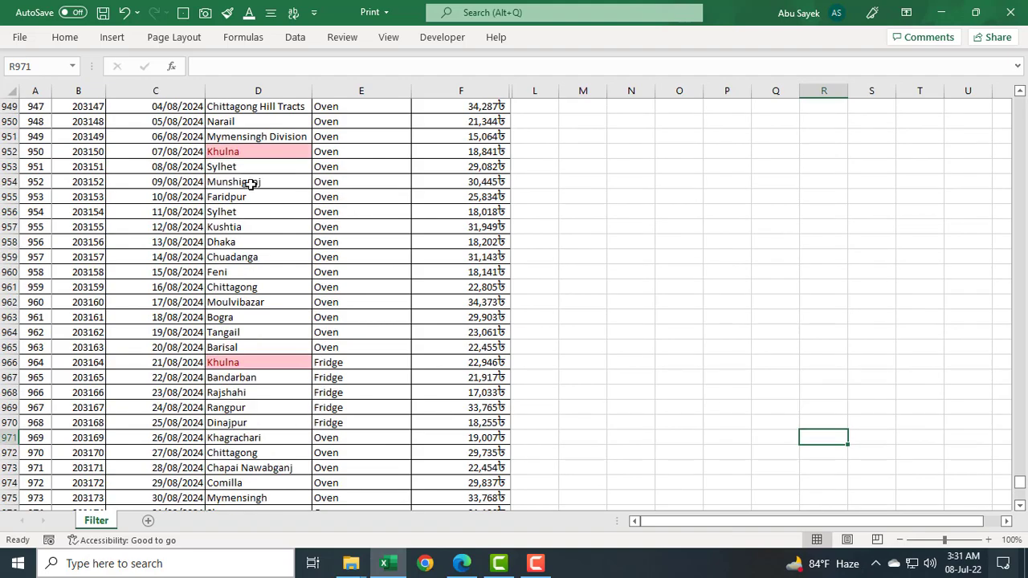
scroll(201, 233, up, 9)
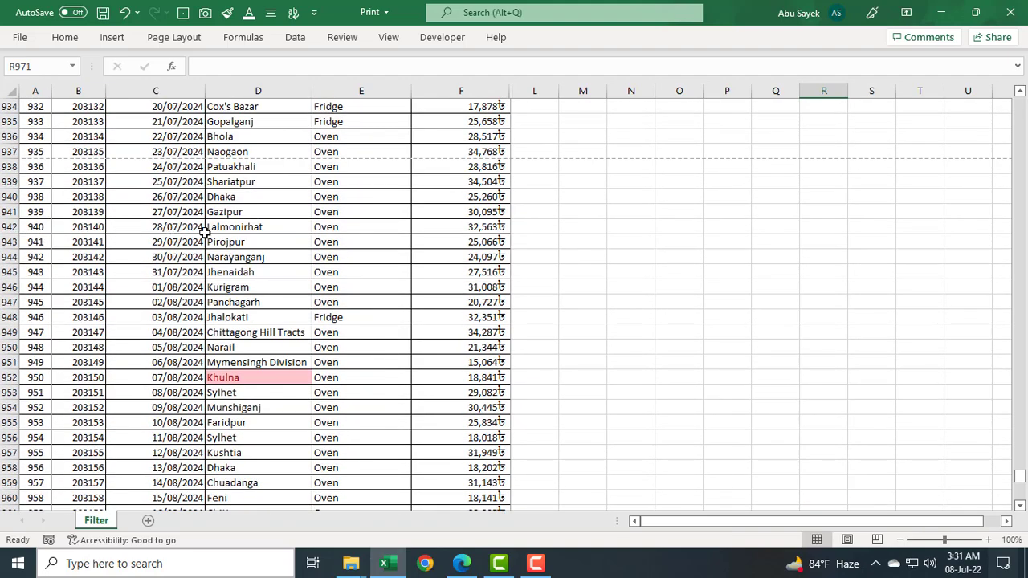
scroll(205, 233, up, 16)
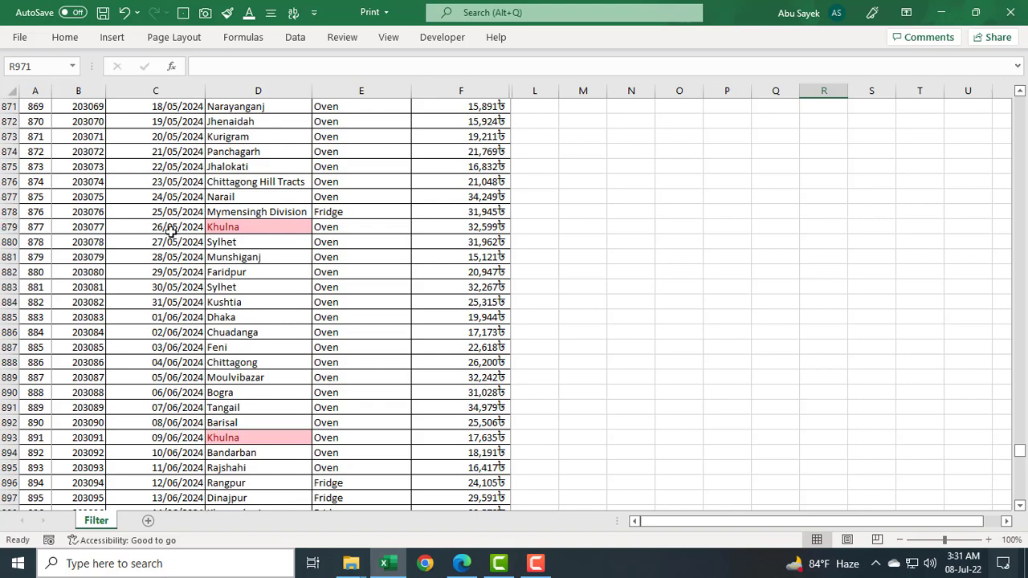
scroll(77, 229, up, 11)
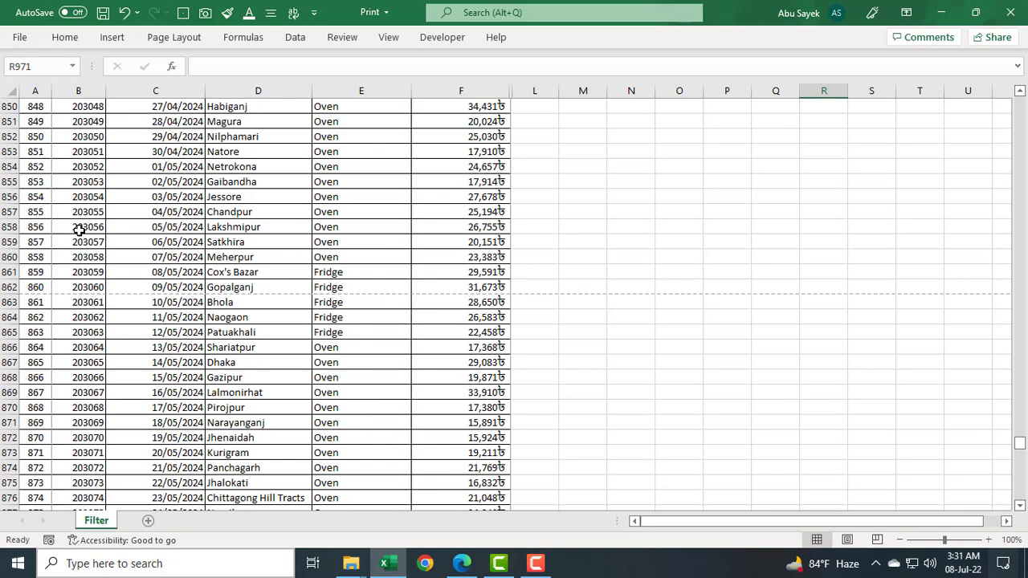
scroll(89, 233, up, 19)
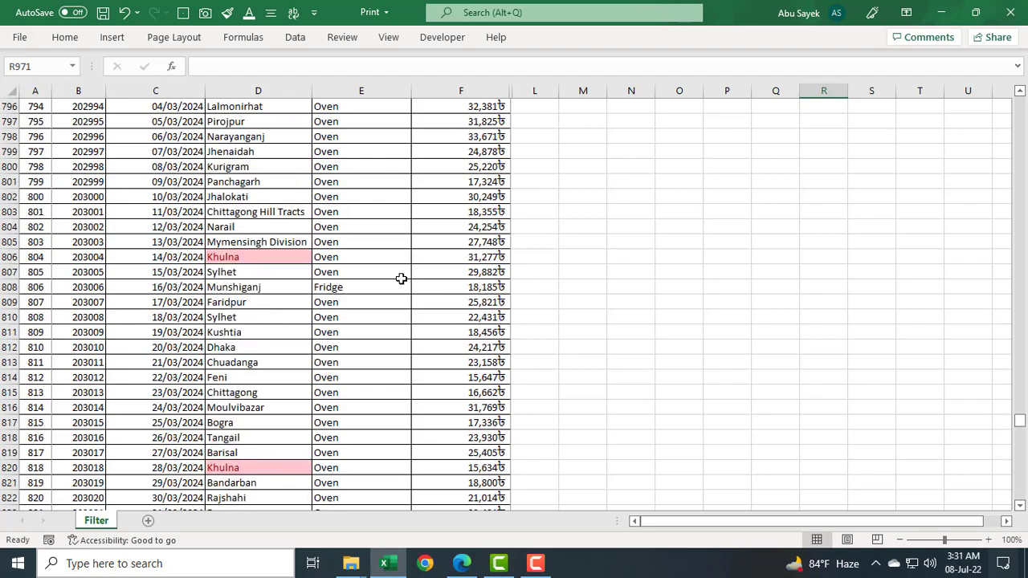
scroll(408, 280, up, 5)
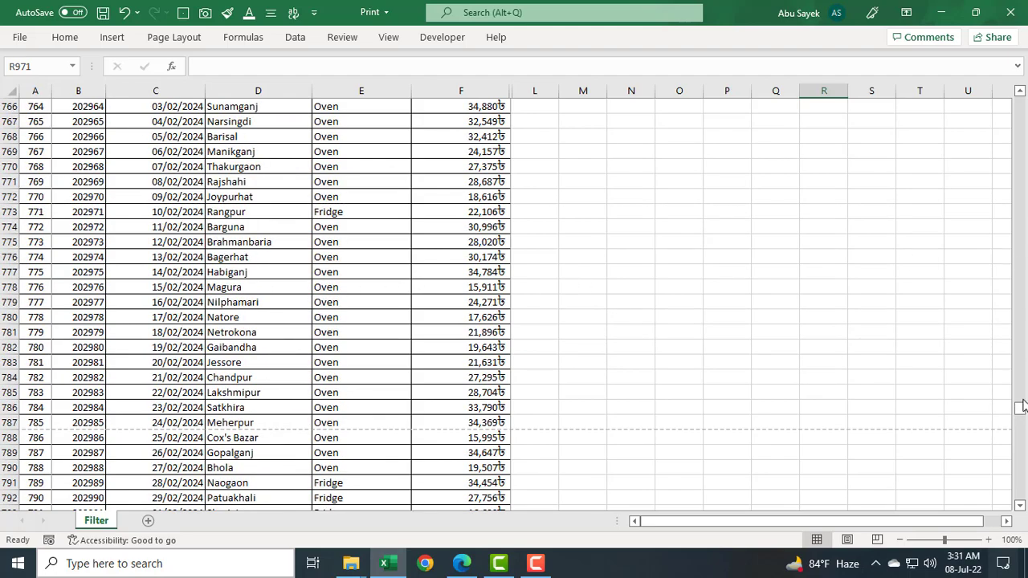
drag(1022, 406, 1019, 92)
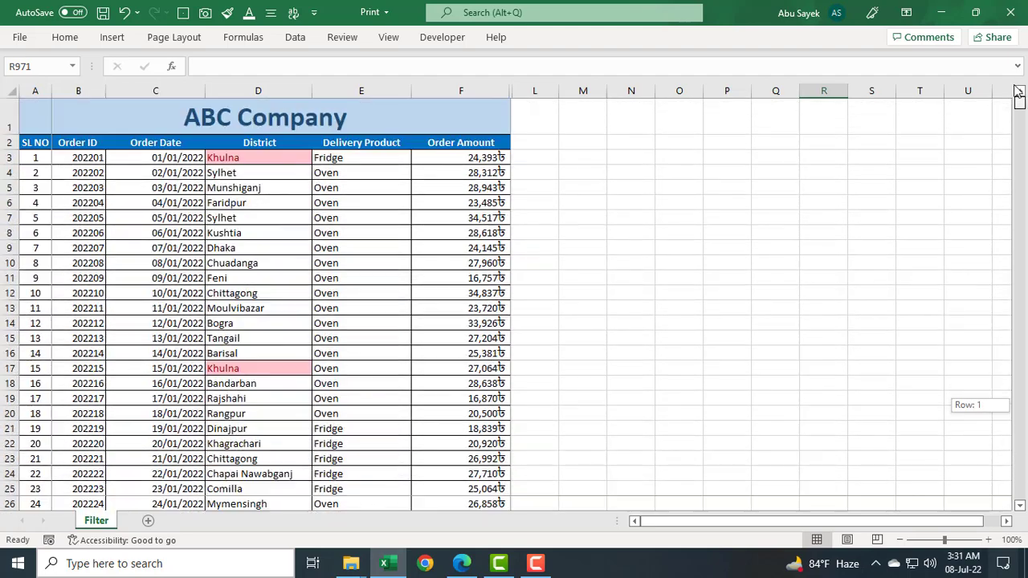
click(622, 303)
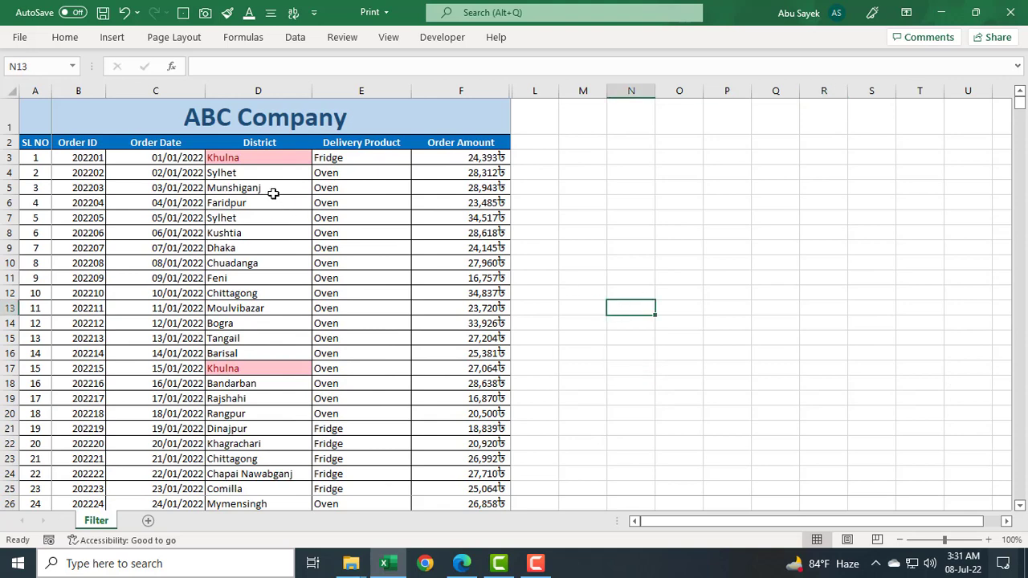
Sort the order table by District from A to Z.
click(260, 155)
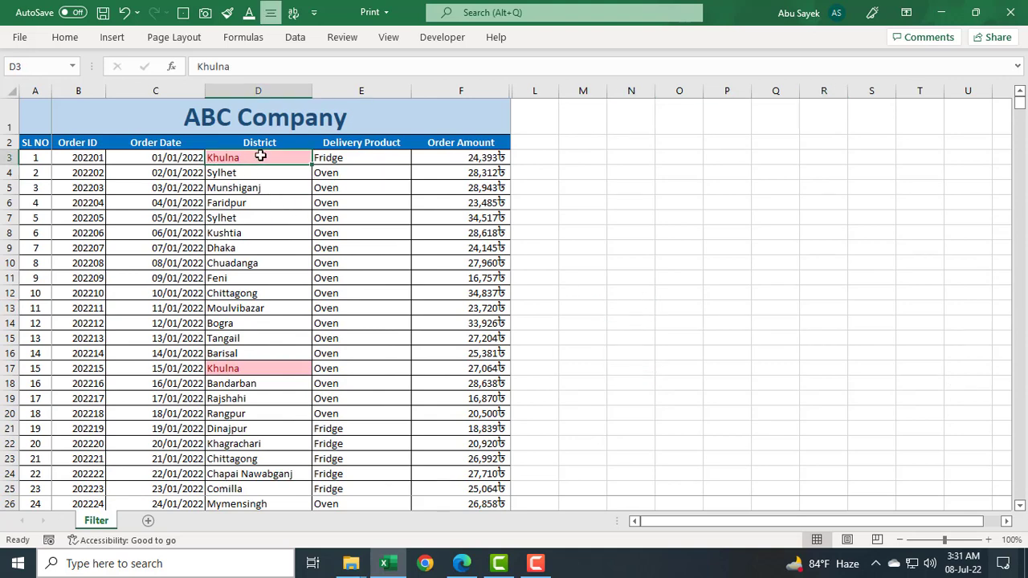
right_click(260, 156)
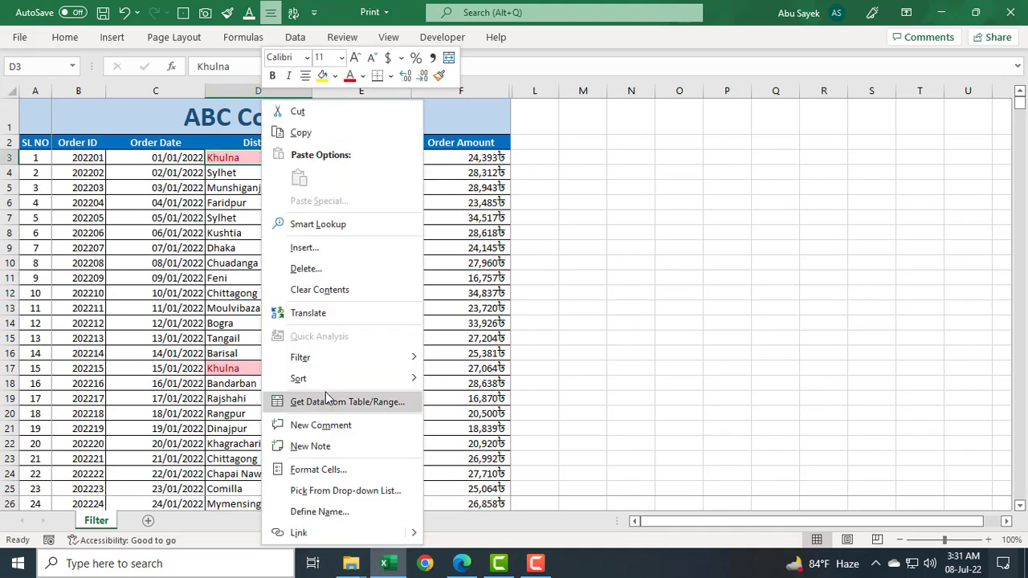
mouse_move(342, 383)
click(460, 384)
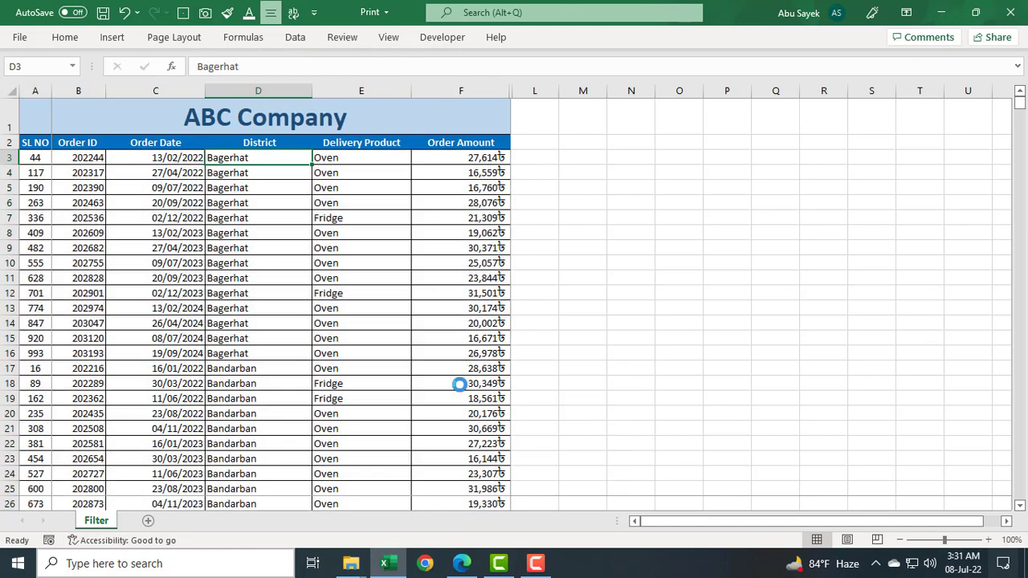
Locate the grouped Khulna rows and select their Order IDs in B428:B455 for inspection.
drag(1019, 110, 1005, 274)
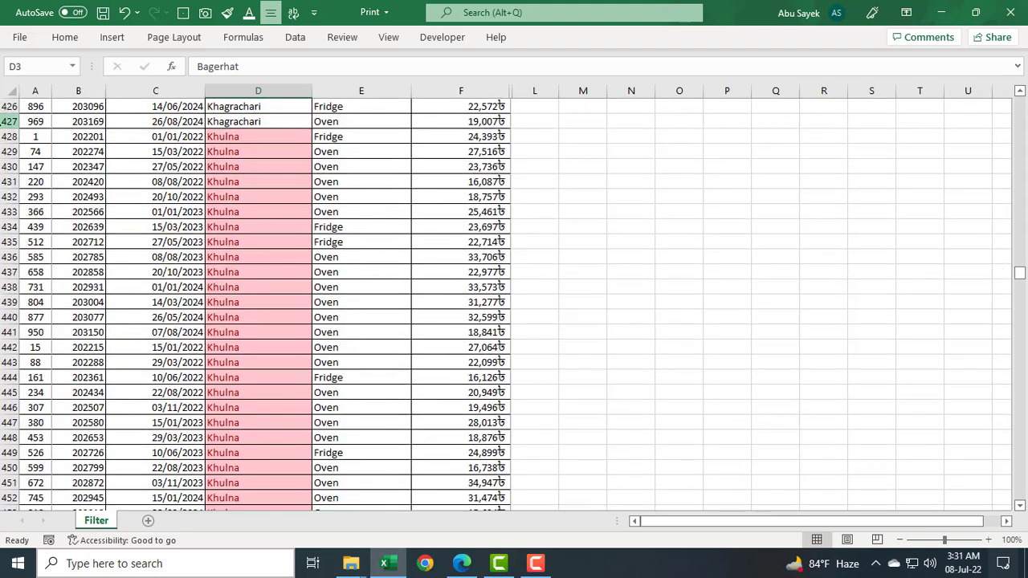
drag(73, 137, 84, 482)
scroll(85, 425, down, 3)
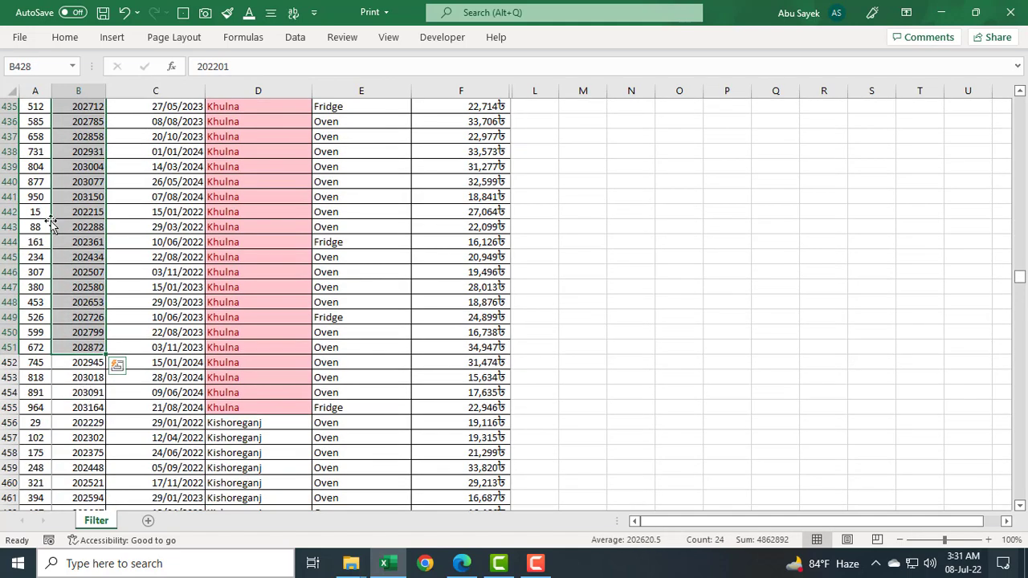
scroll(81, 157, up, 2)
scroll(93, 157, up, 3)
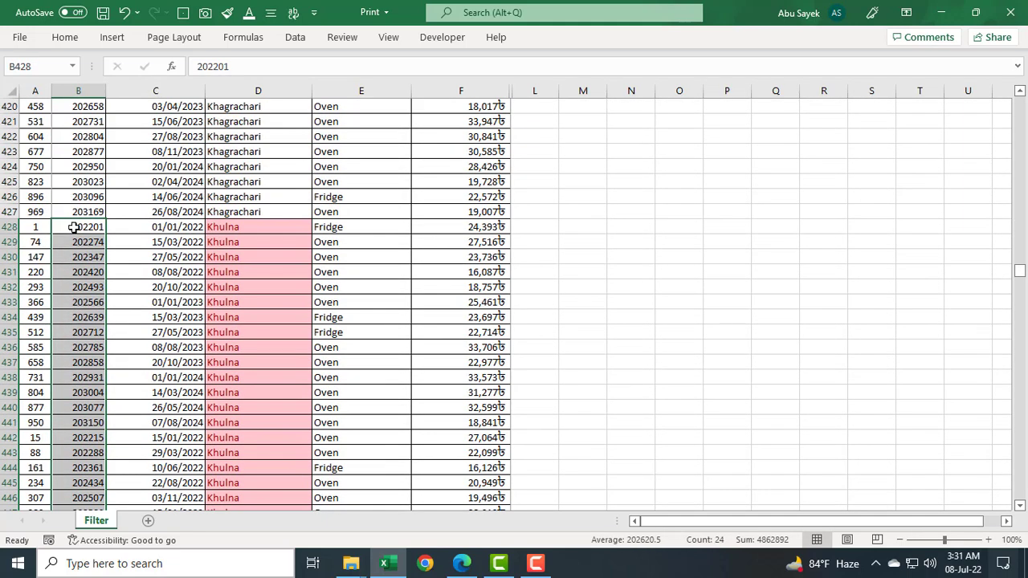
drag(73, 228, 35, 362)
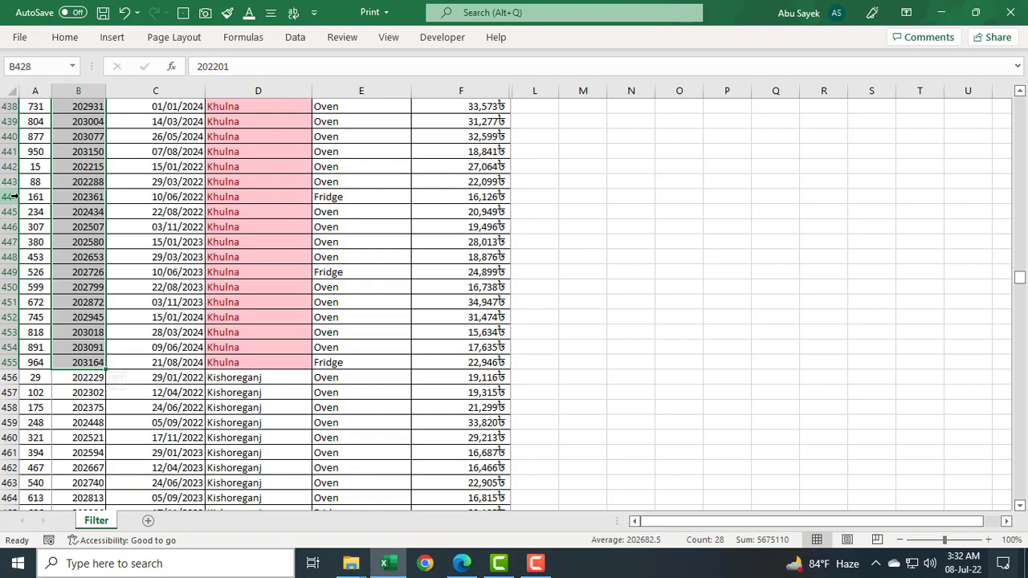
scroll(265, 280, up, 5)
scroll(265, 280, up, 3)
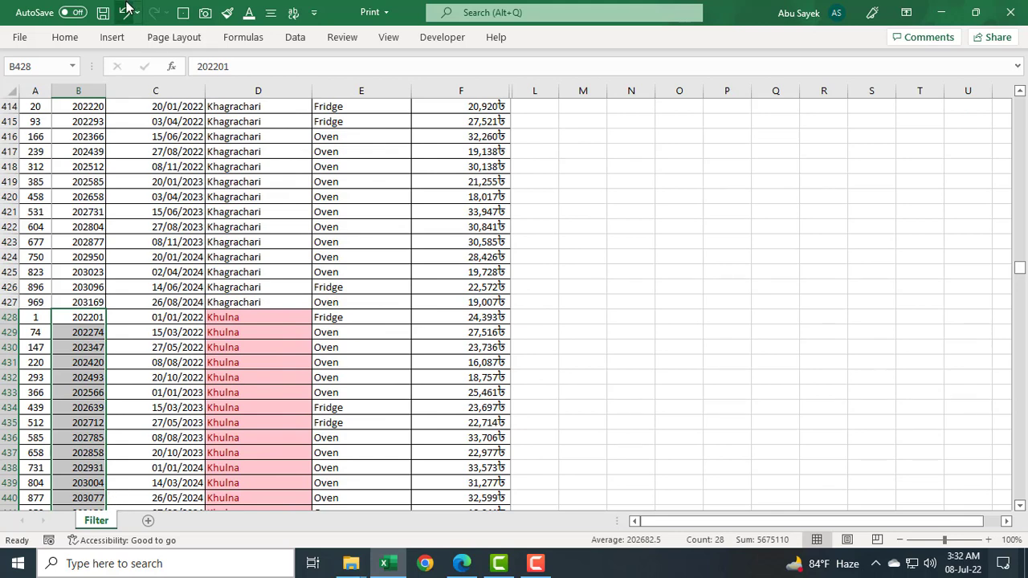
Undo the District sort to restore the original row order and clear the range selection.
click(124, 12)
click(583, 211)
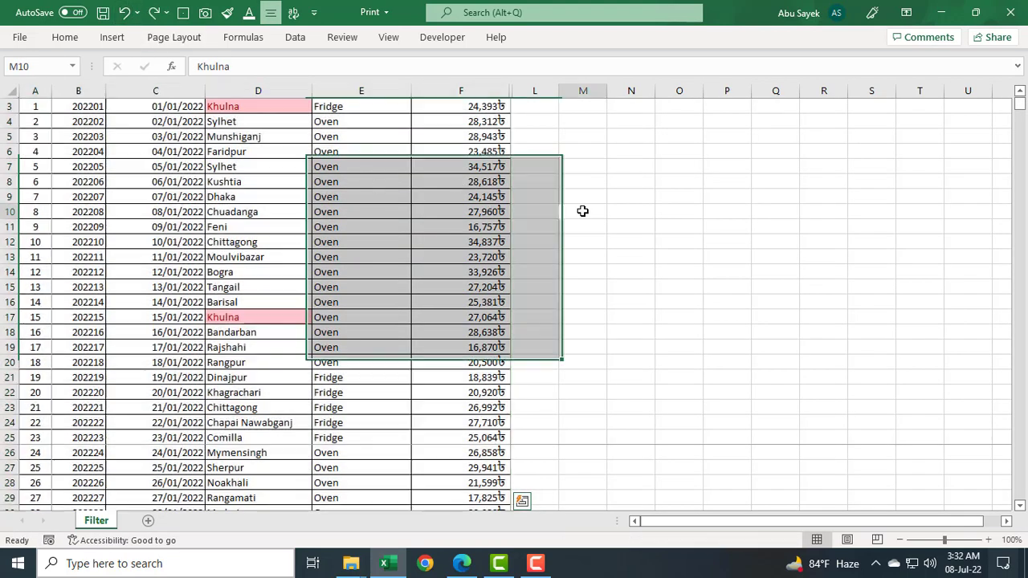
scroll(386, 213, up, 1)
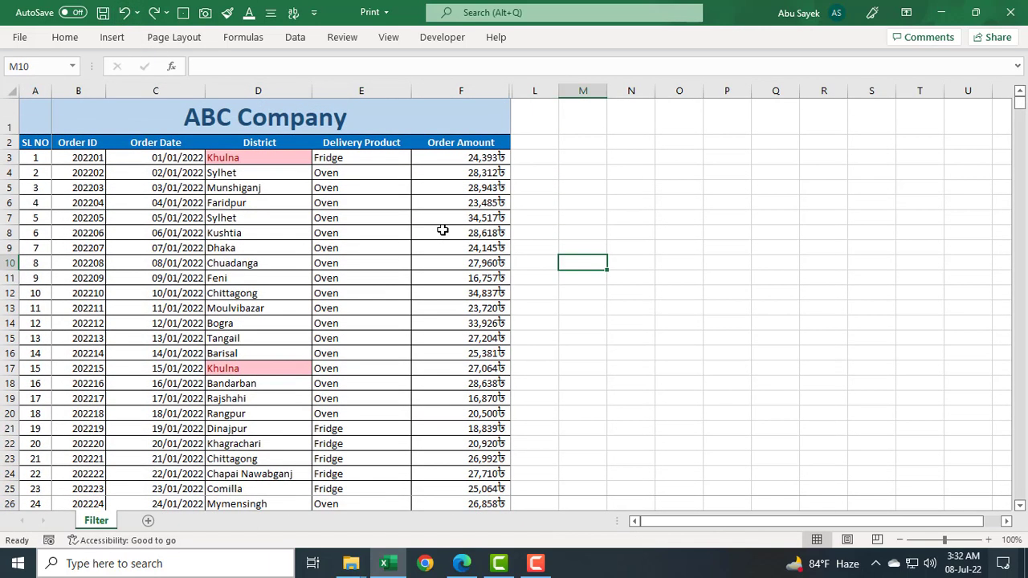
Start a FILTER formula in cell L3 with the Order ID range as the absolute array reference $B$3:$B$1002.
click(551, 157)
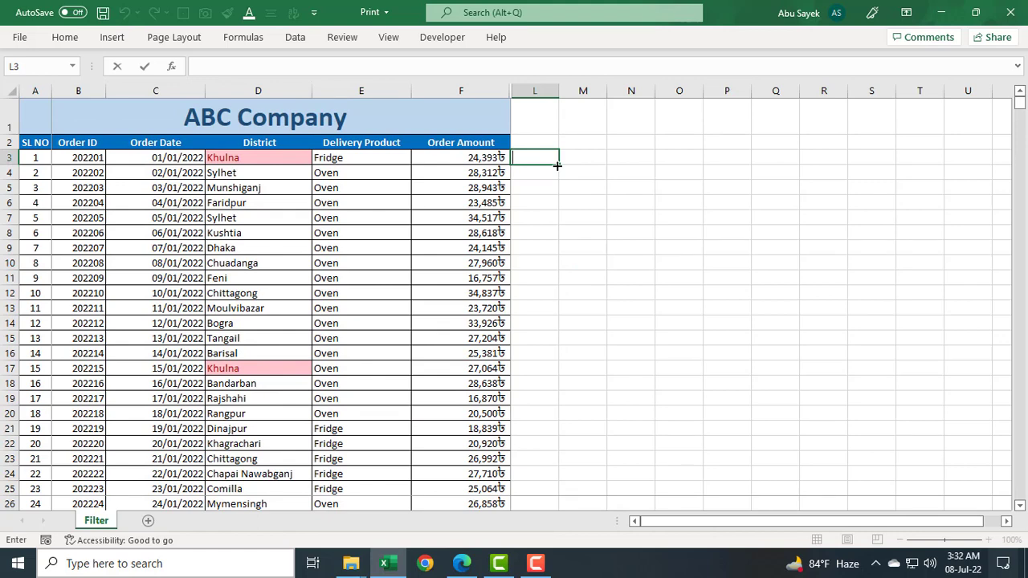
text(=Filter)
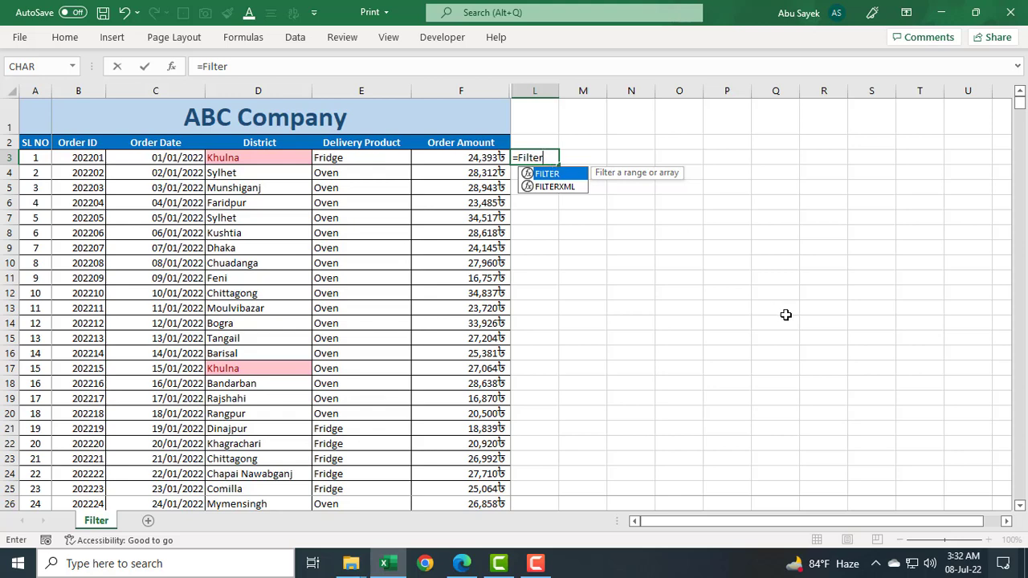
key(Tab)
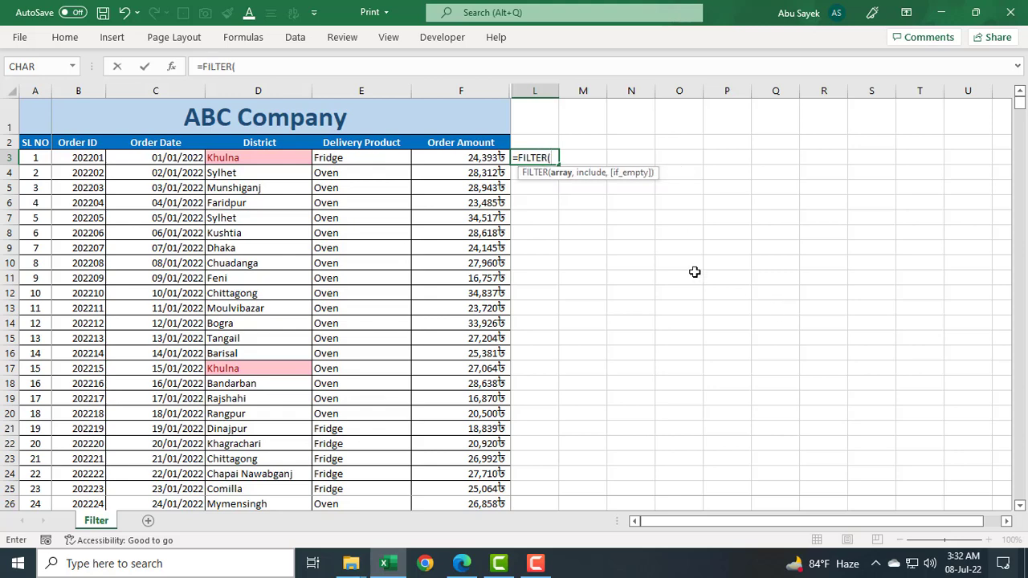
click(86, 159)
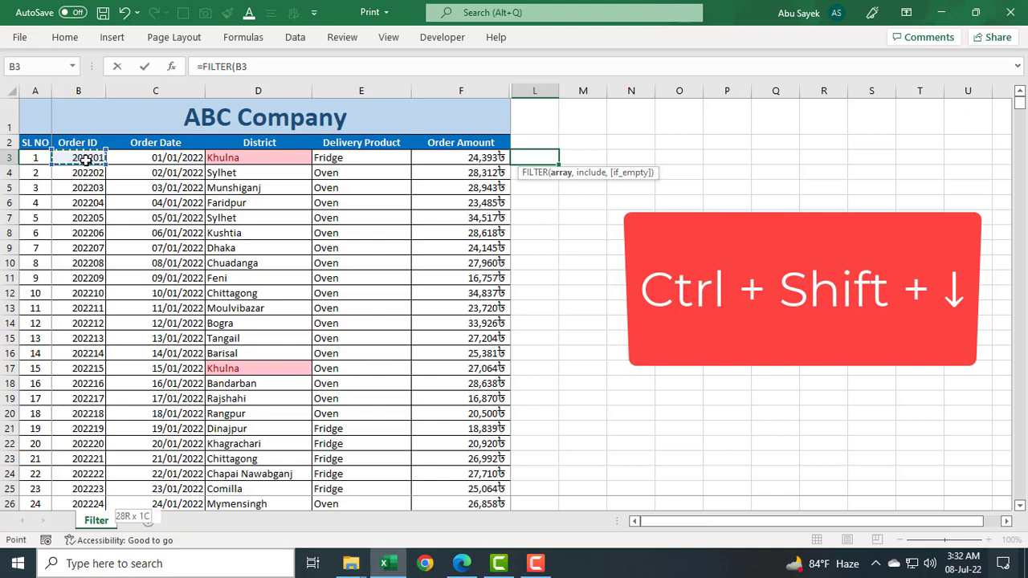
key(ctrl+shift+Down)
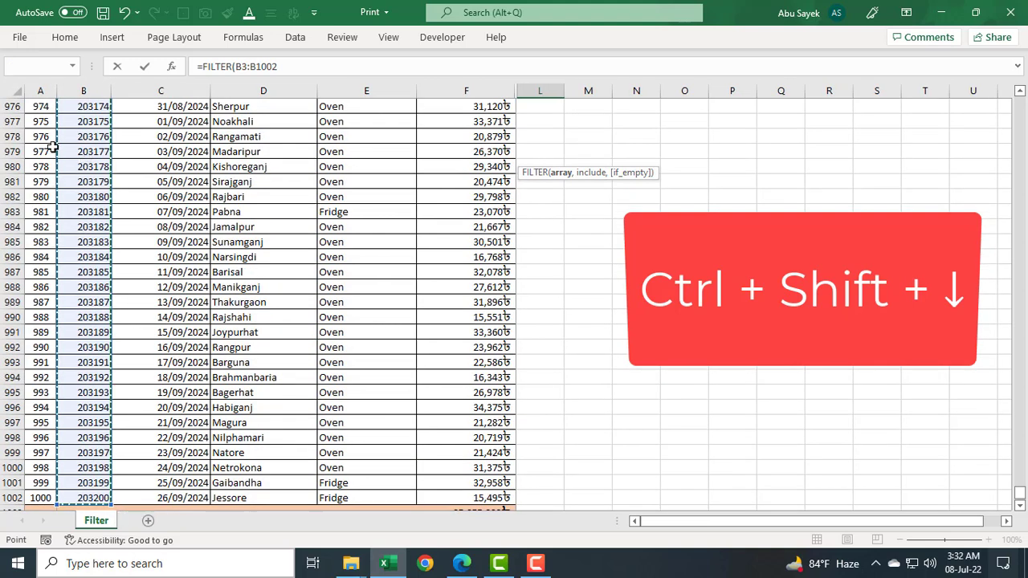
click(293, 69)
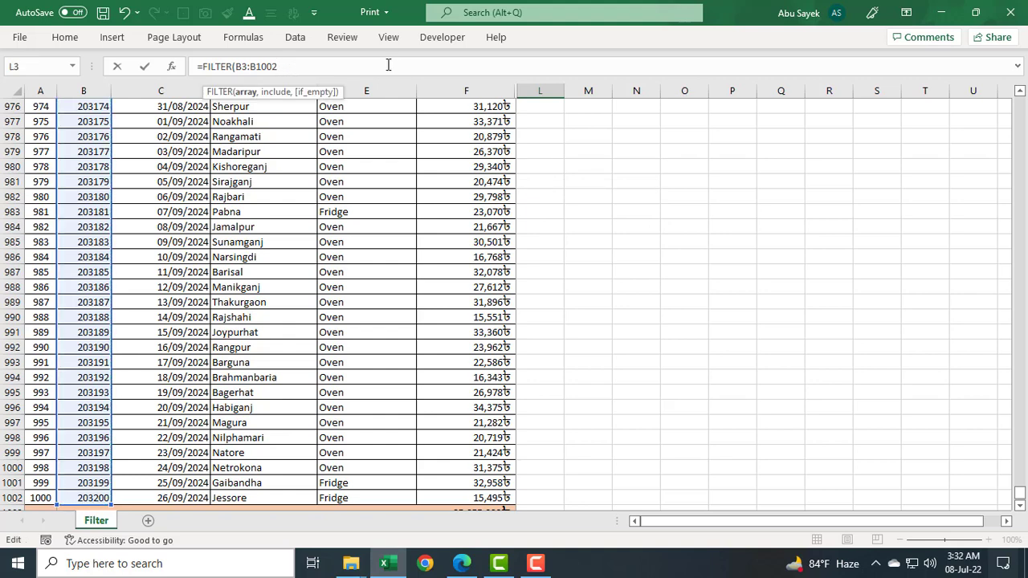
key(F4)
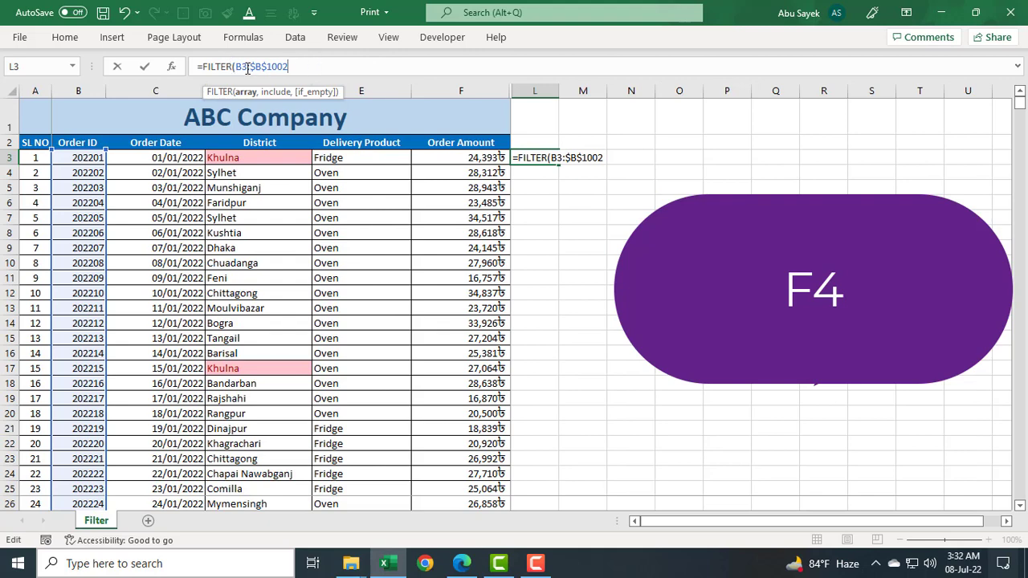
key(F4)
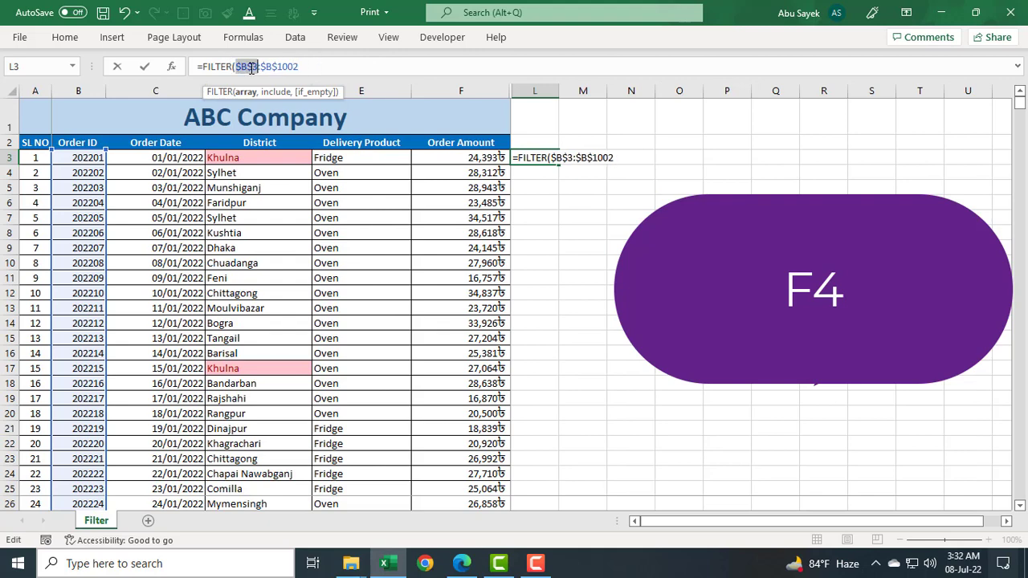
Add the District range as the absolute reference $D$3:$D$1002 in the FILTER formula's include argument.
click(309, 67)
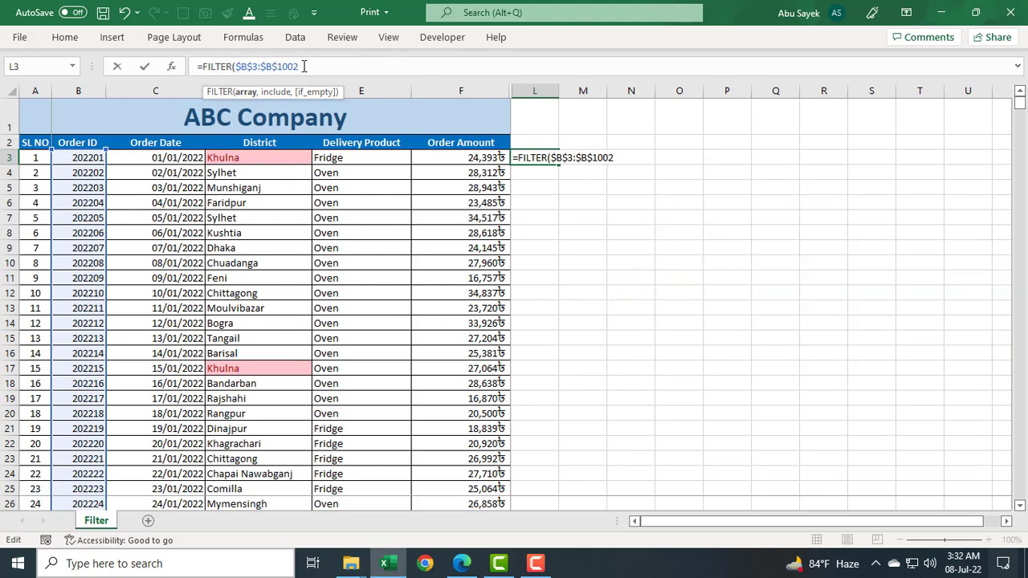
text(,)
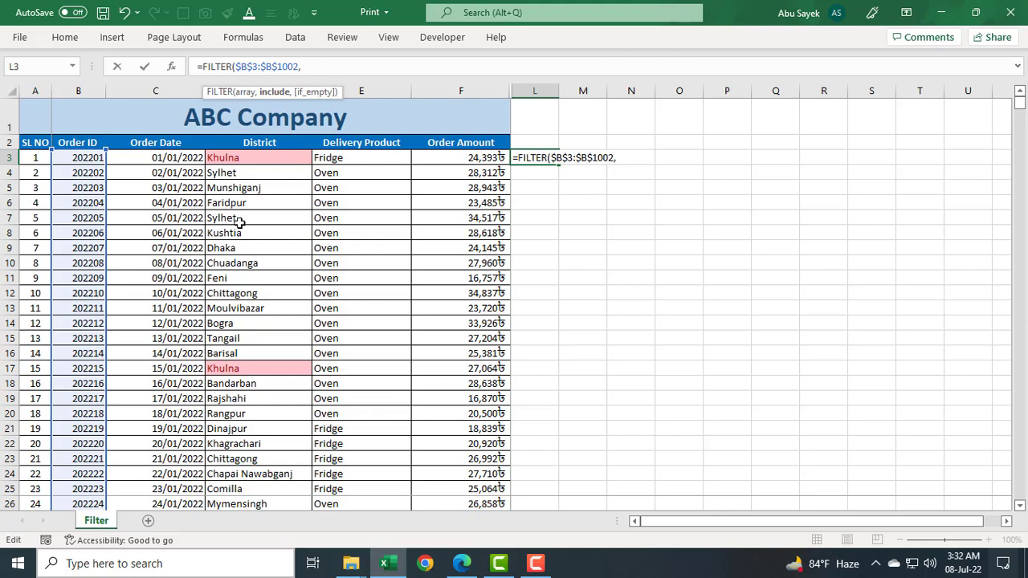
click(258, 159)
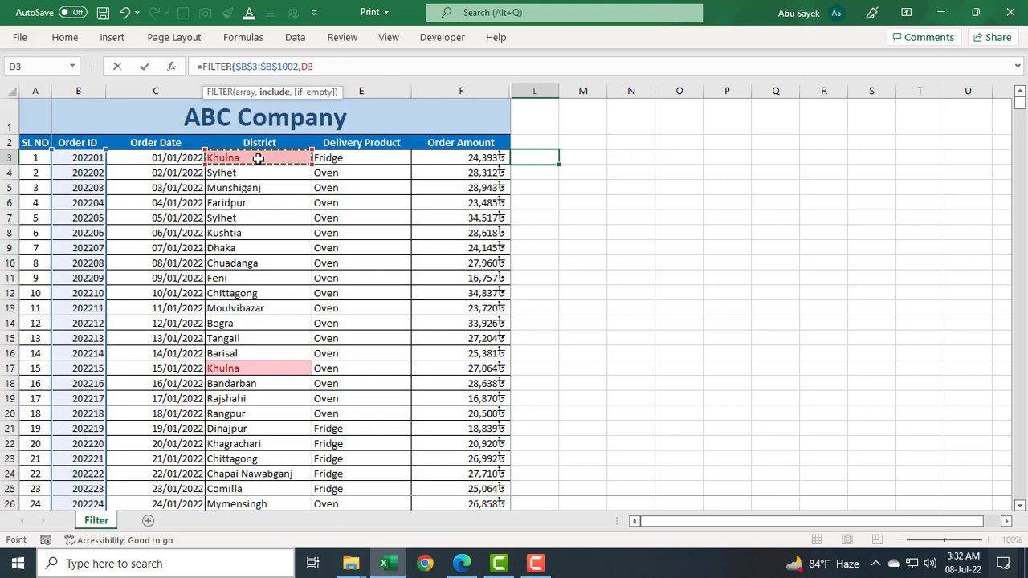
key(ctrl+shift+Down)
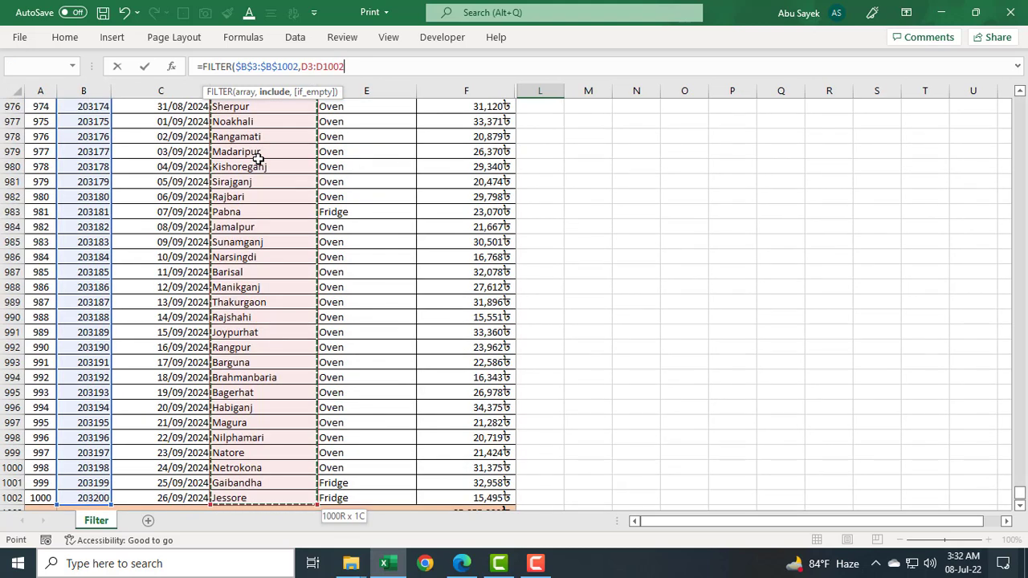
key(F4)
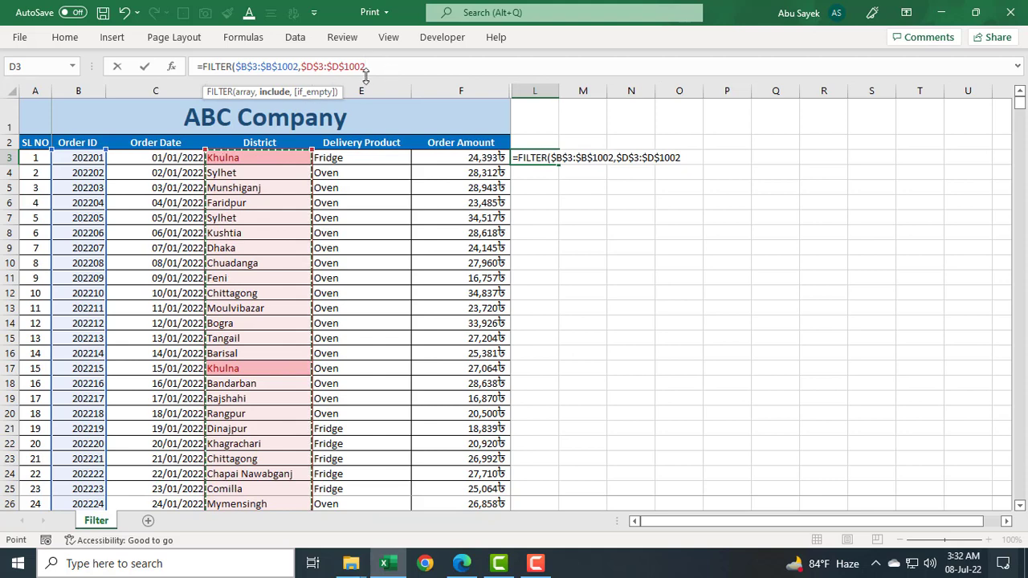
Complete the FILTER formula in L3 with the criterion =D10 for Chuadanga, enter it, and reselect the formula cell.
text(=)
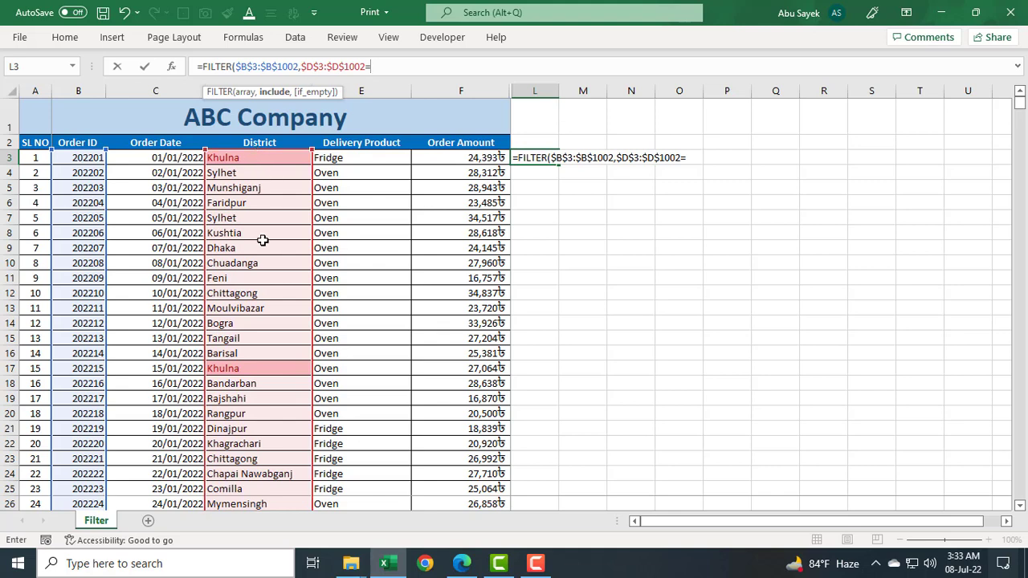
click(241, 263)
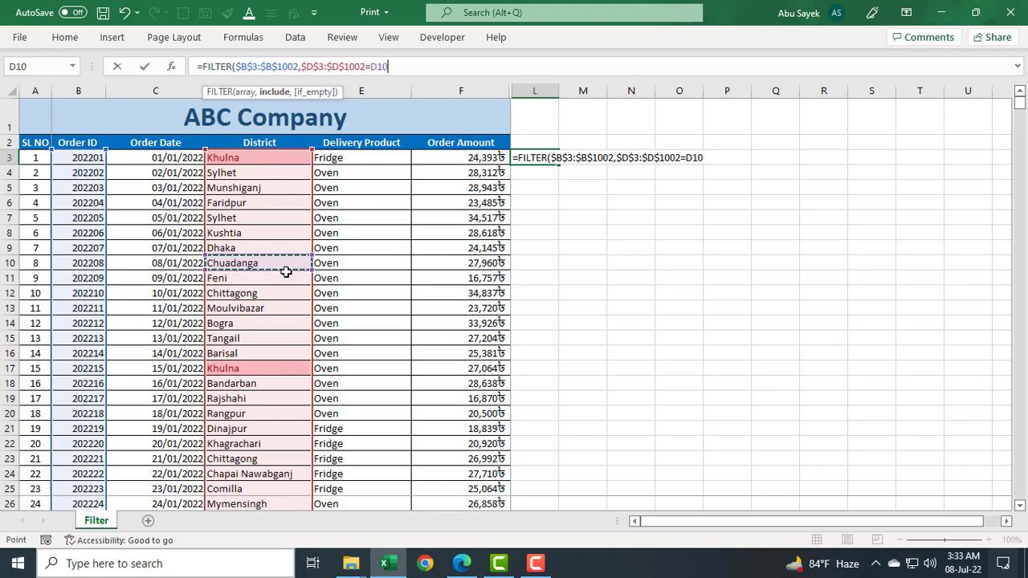
text()\)
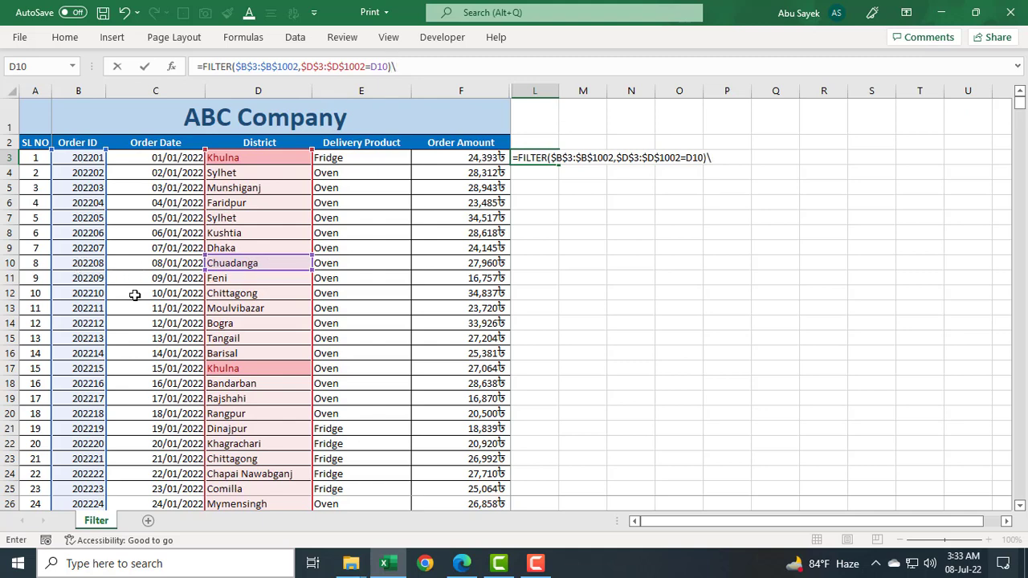
key(BackSpace)
key(Return)
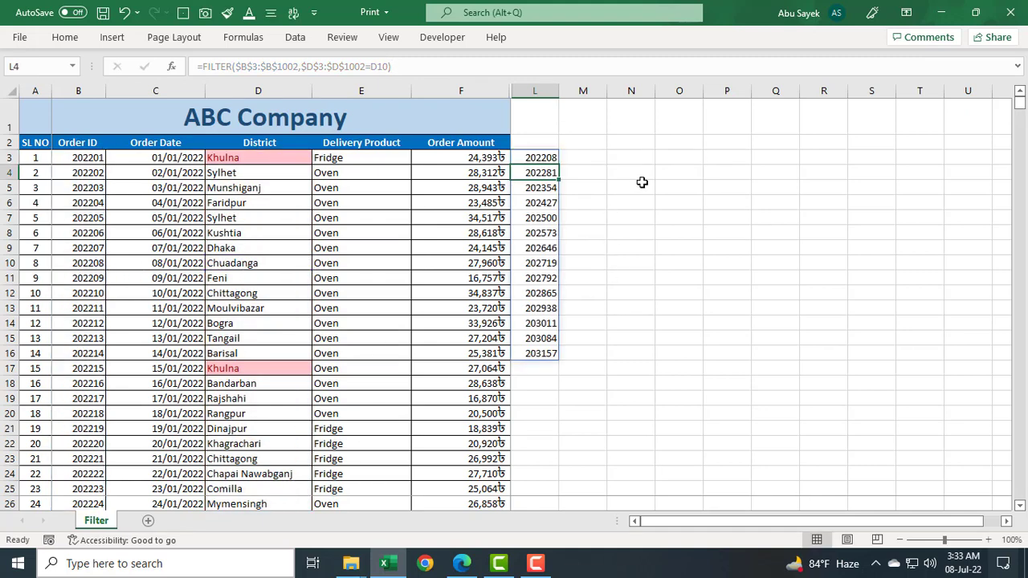
click(642, 185)
click(550, 157)
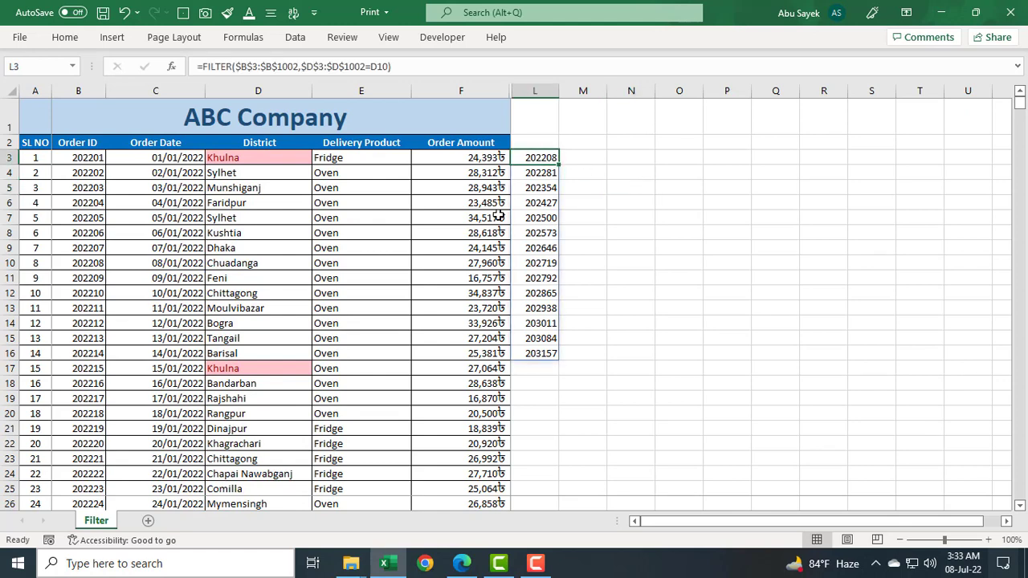
Select all the District entries in D3:D1002.
click(245, 263)
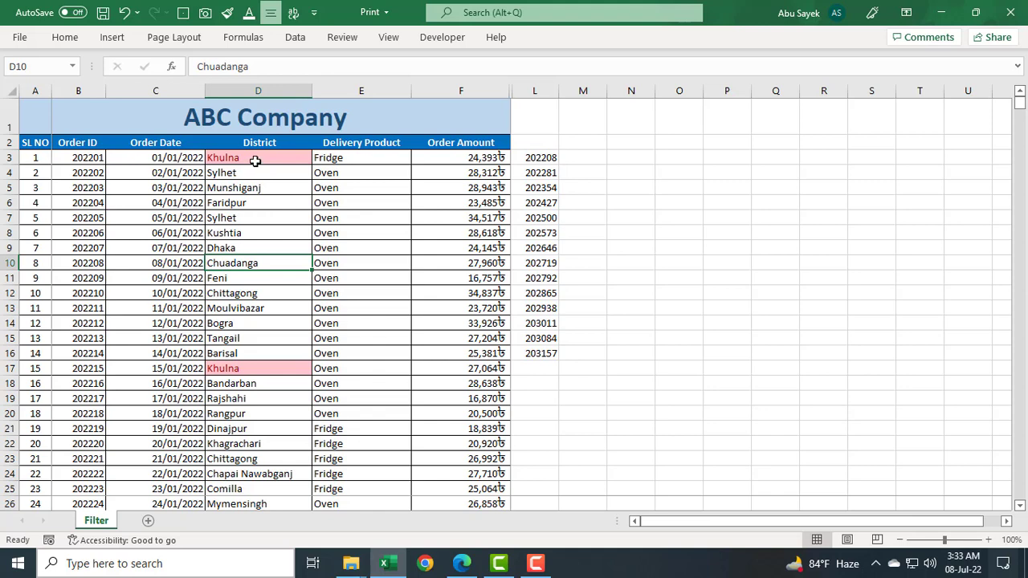
drag(254, 160, 250, 248)
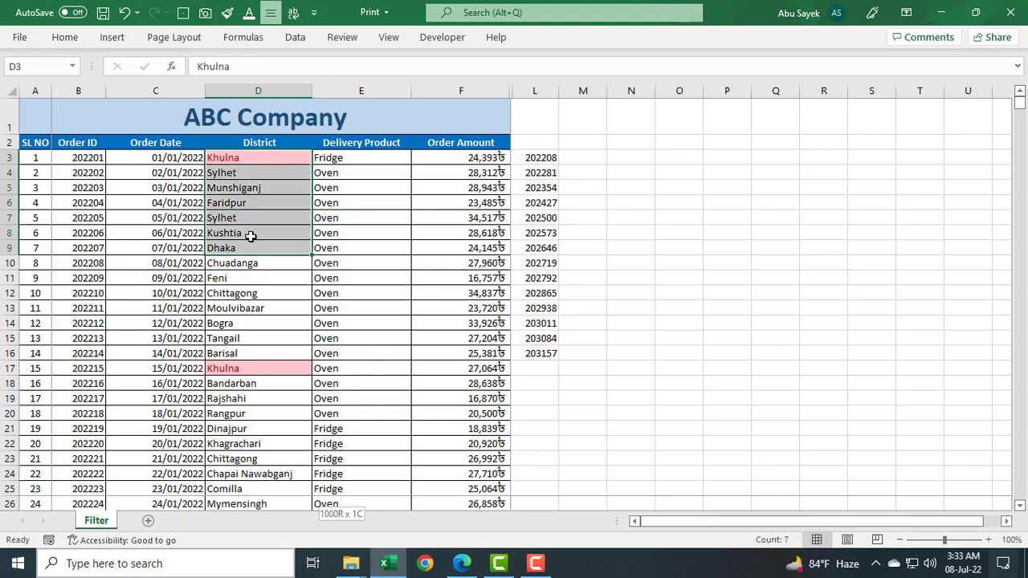
key(ctrl+shift+Down)
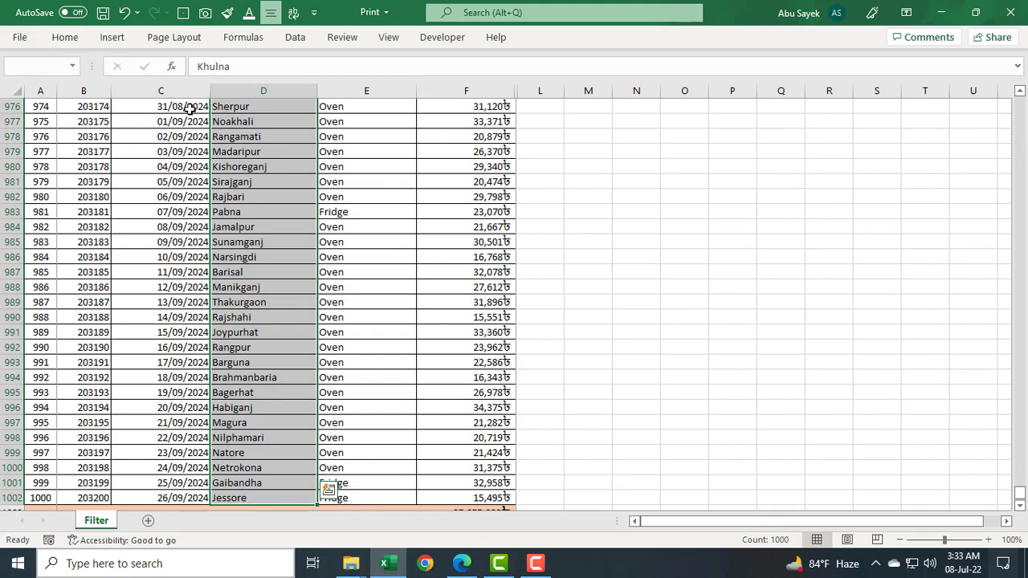
Apply a Text That Contains rule referencing $D$959 to the District cells, using Light Red Fill with Dark Red Text.
click(64, 39)
click(625, 94)
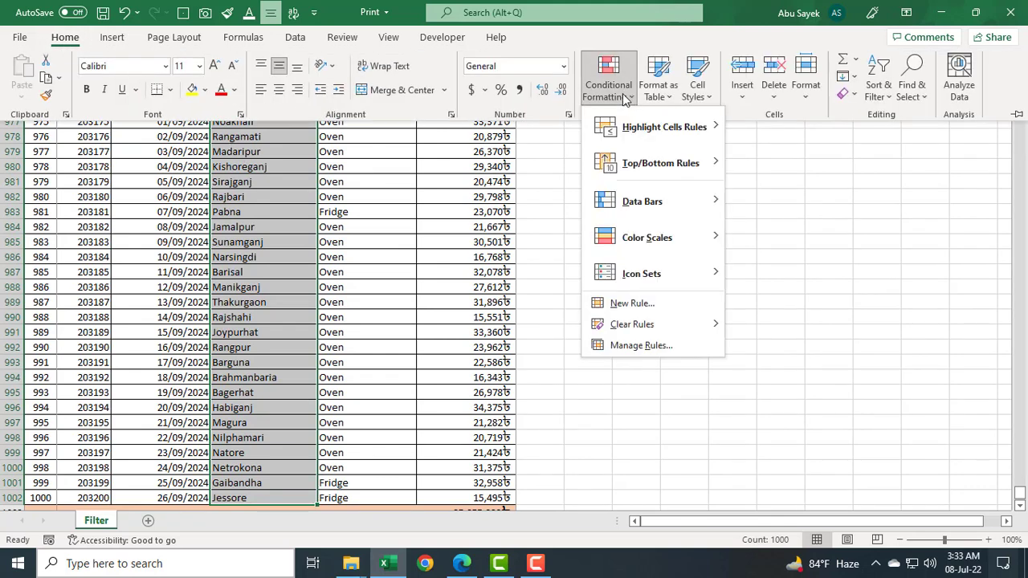
mouse_move(693, 126)
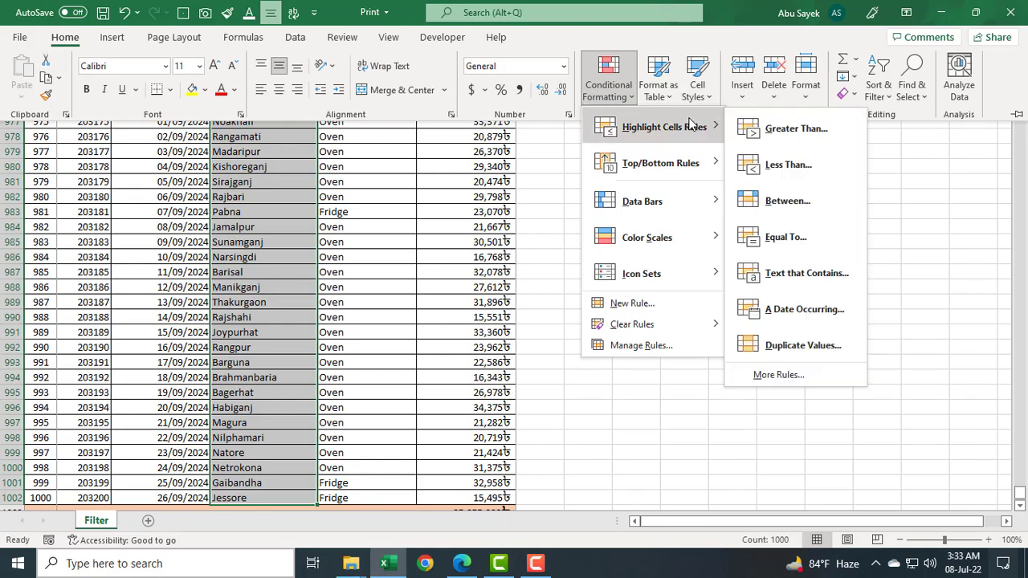
click(794, 277)
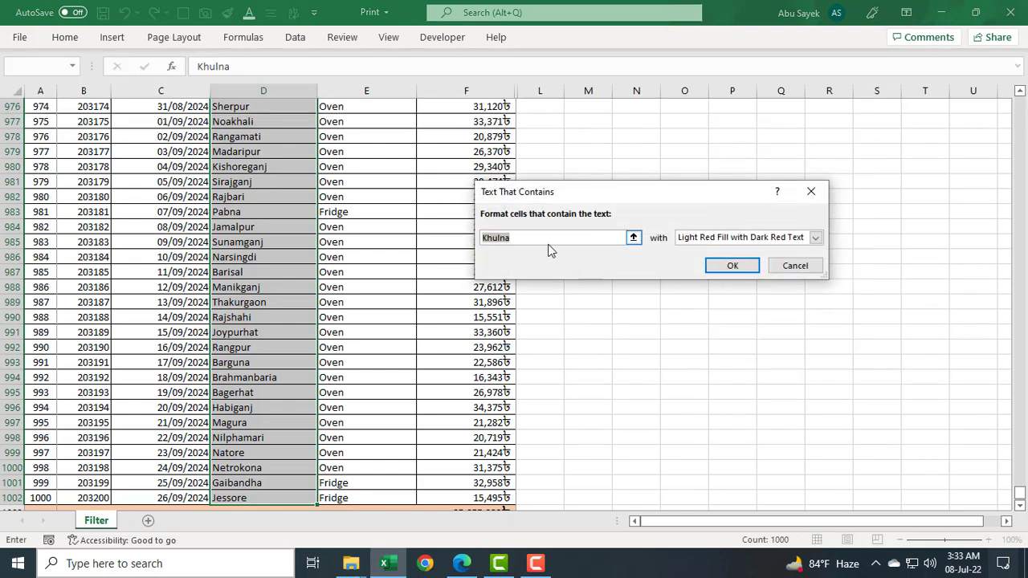
key(BackSpace)
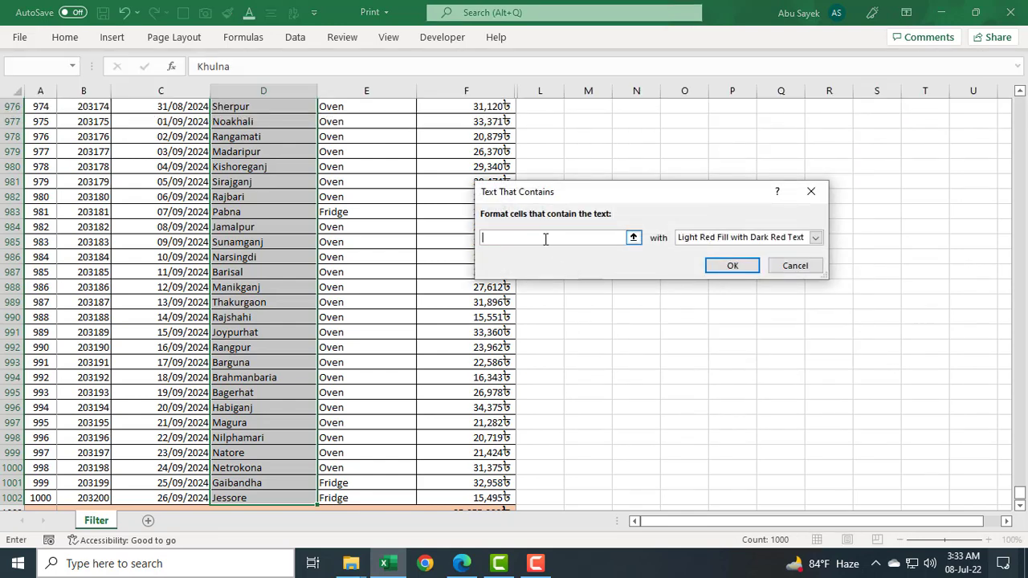
click(633, 238)
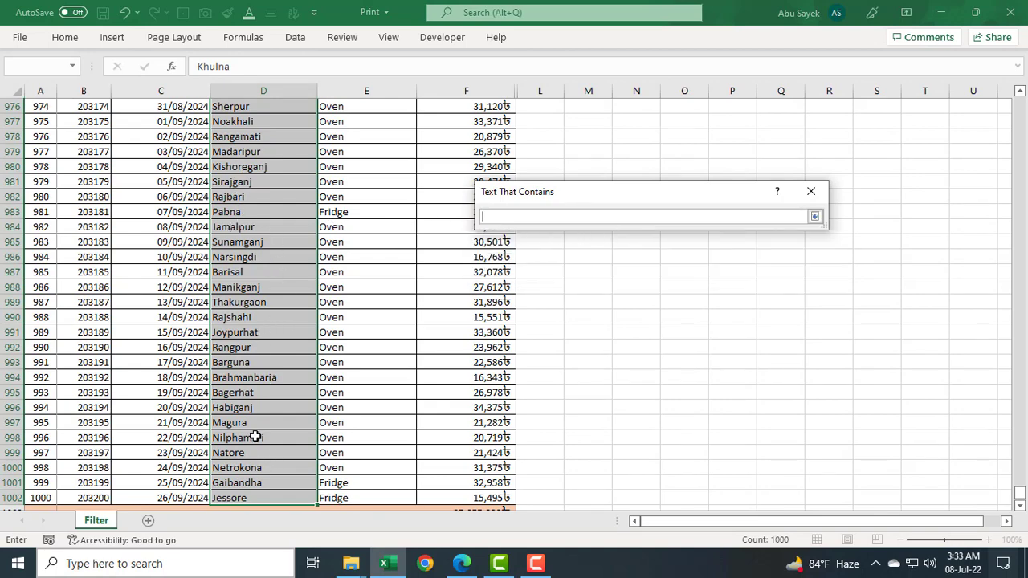
scroll(240, 333, up, 4)
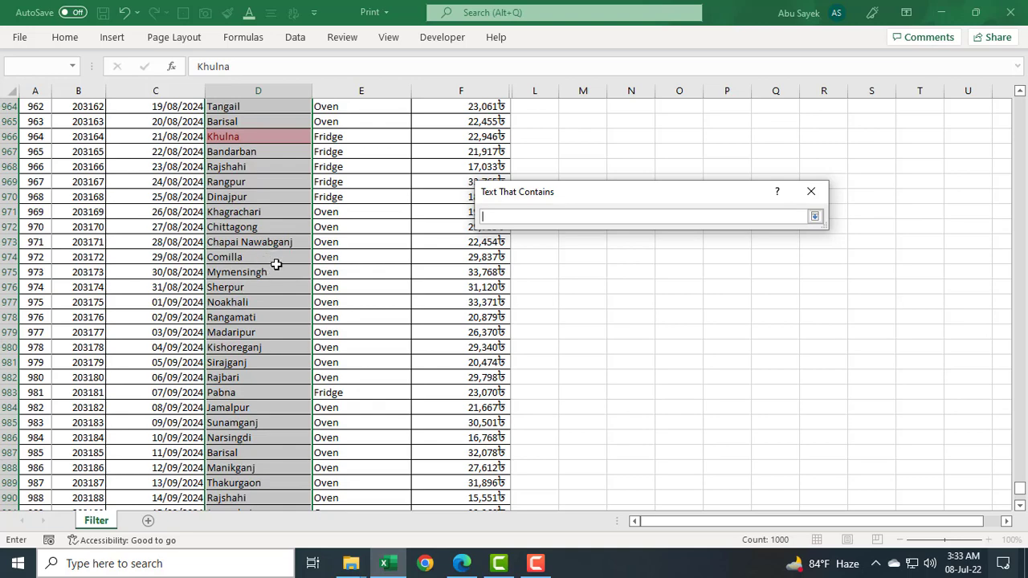
scroll(278, 264, up, 2)
scroll(279, 265, up, 2)
scroll(269, 301, up, 3)
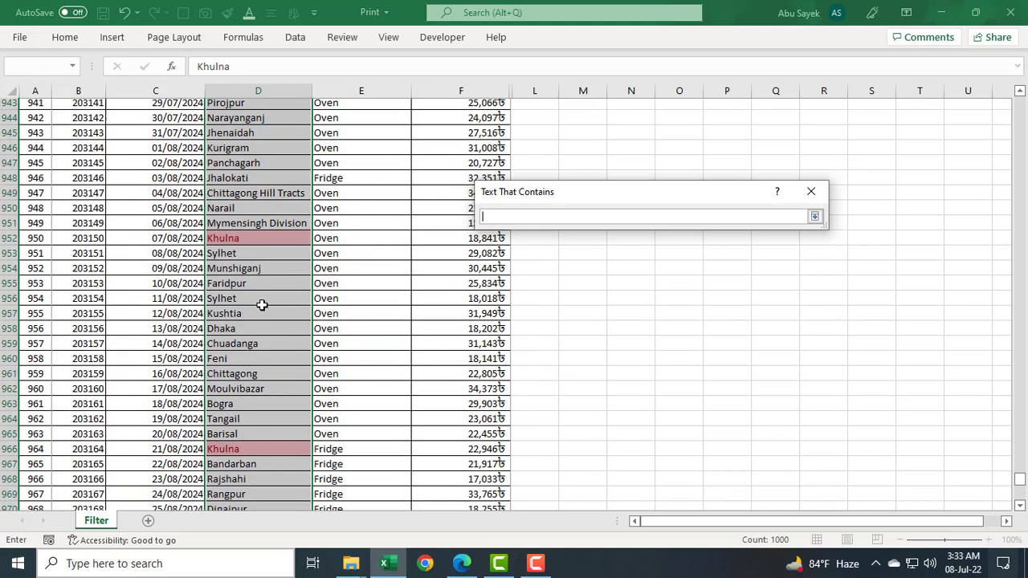
click(243, 347)
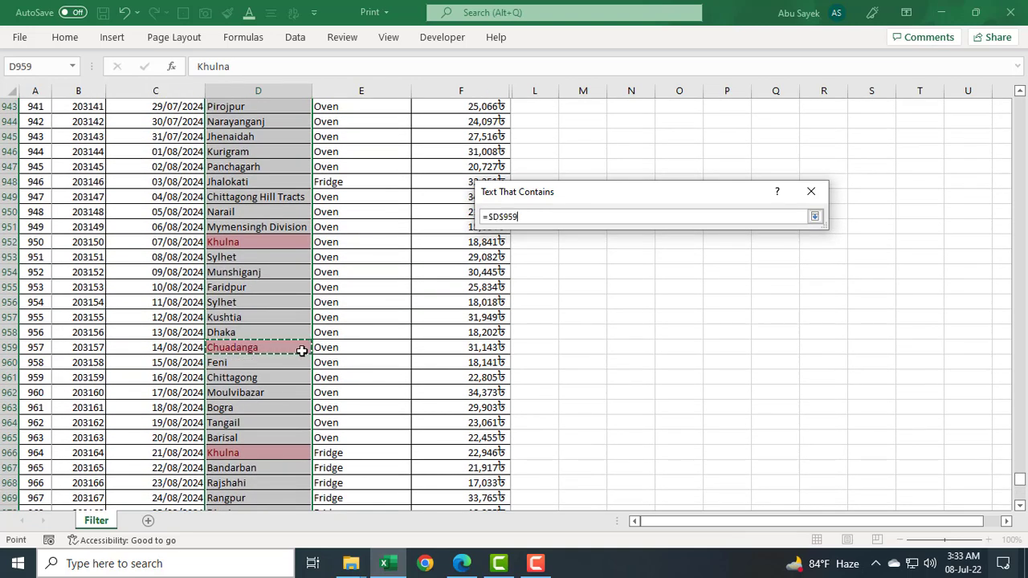
key(Return)
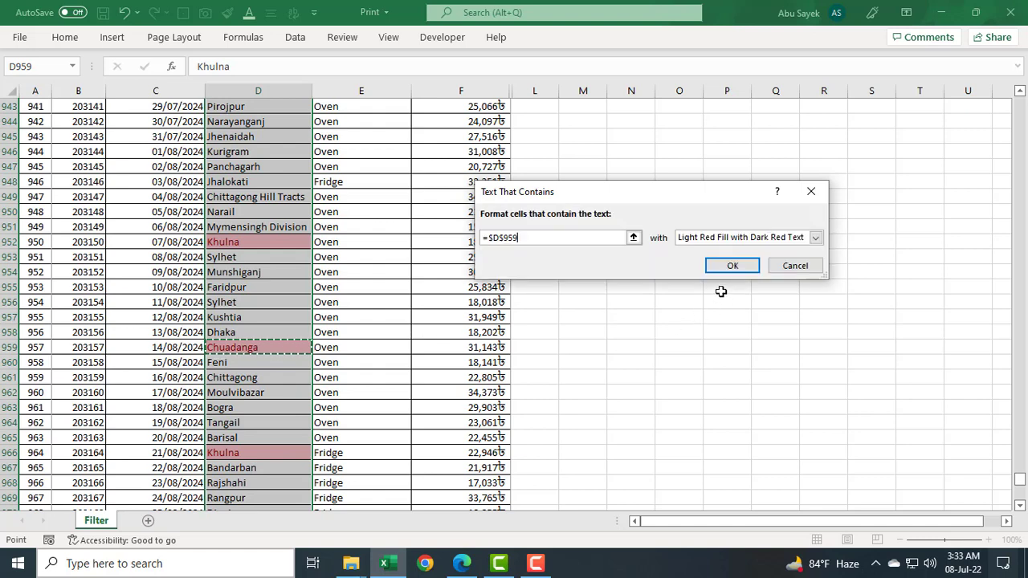
click(731, 272)
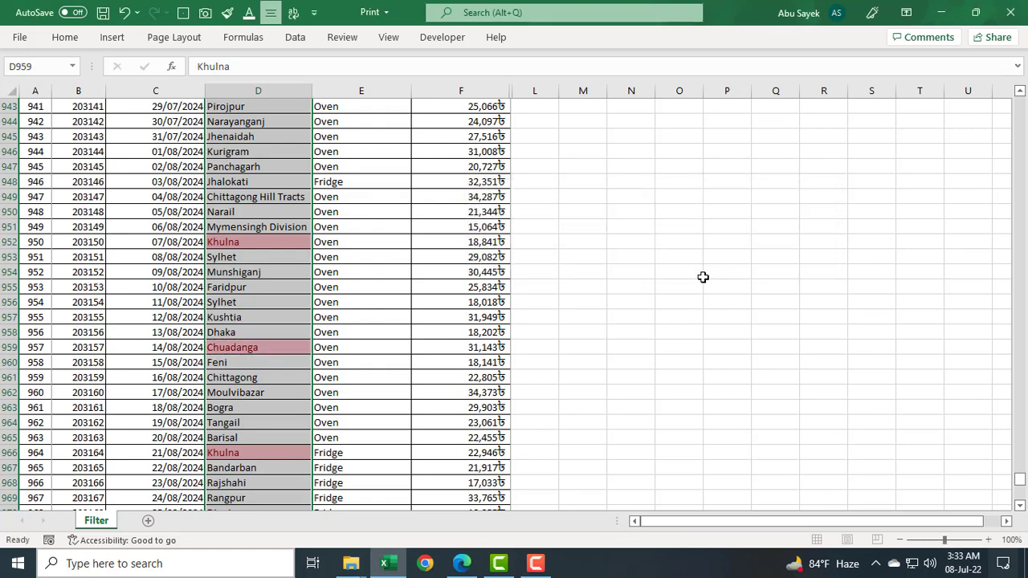
Apply a Text That Contains rule referencing $D$959 to the District cells, using Yellow Fill with Dark Yellow Text, and deselect the range.
right_click(254, 348)
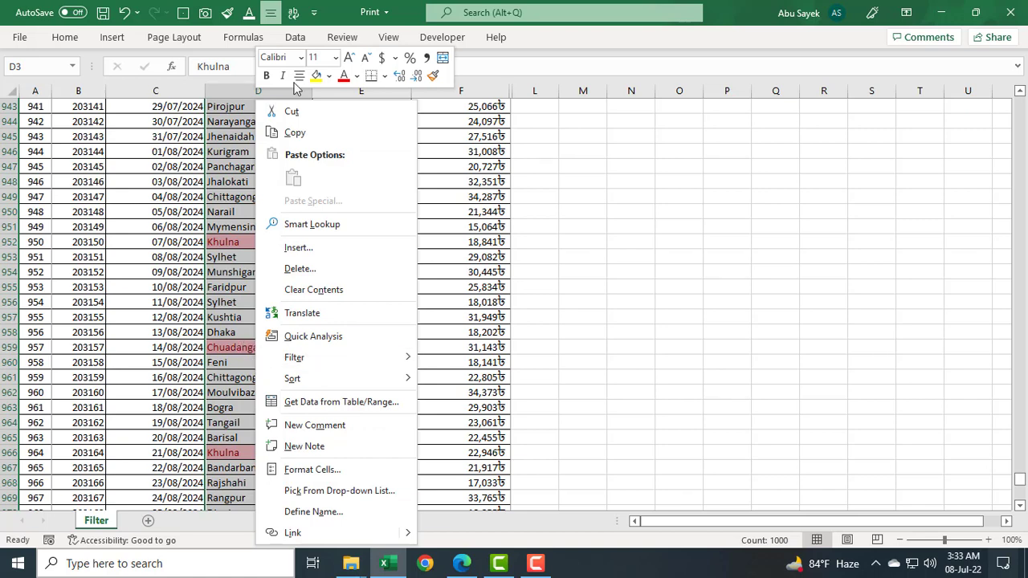
click(68, 46)
click(69, 46)
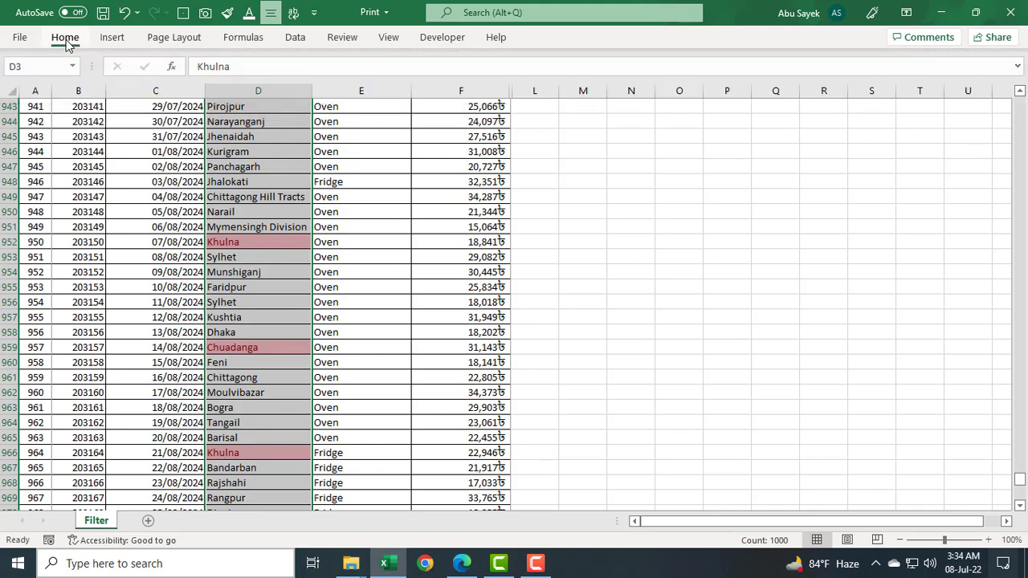
click(68, 46)
click(616, 84)
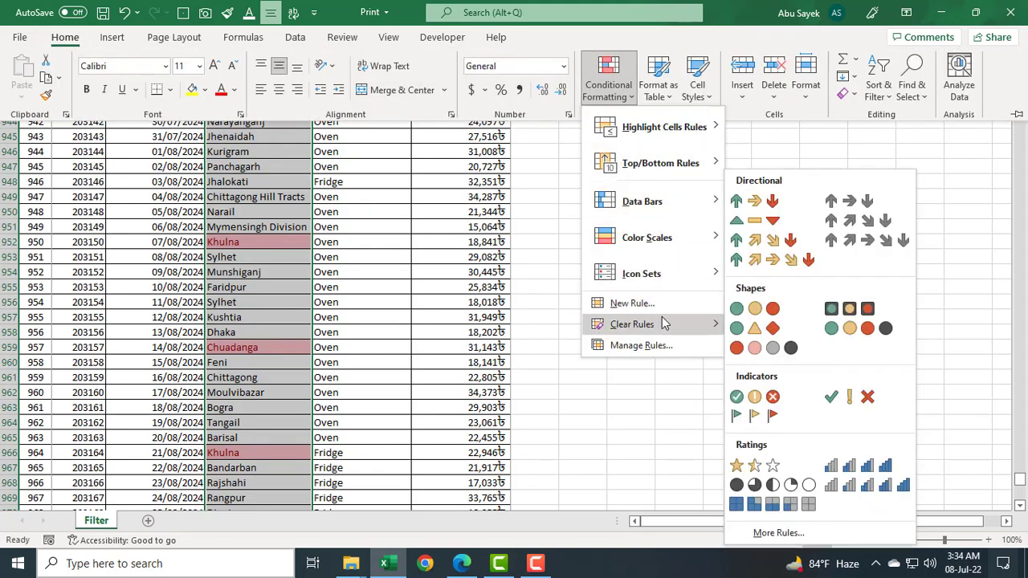
click(812, 278)
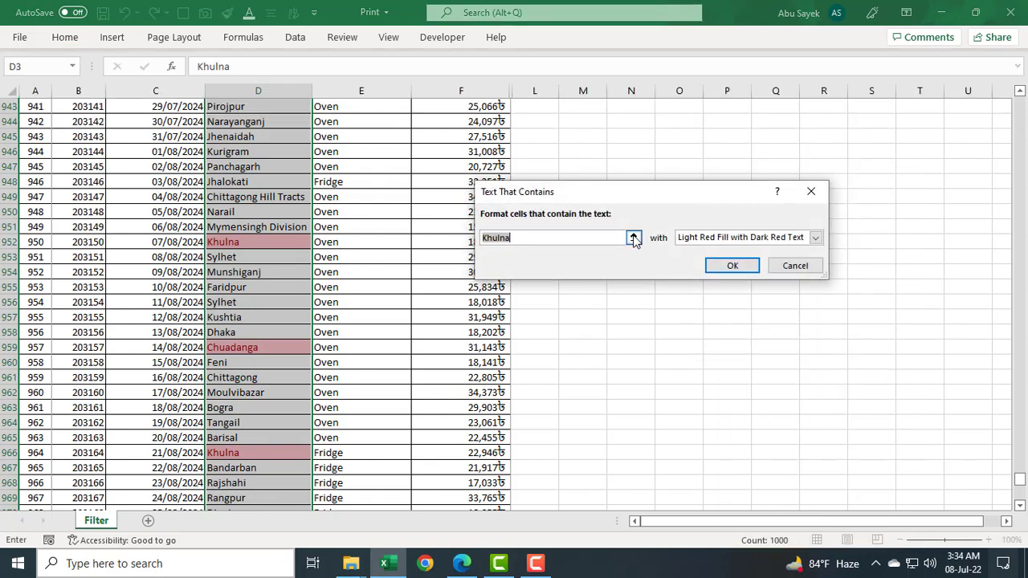
click(634, 234)
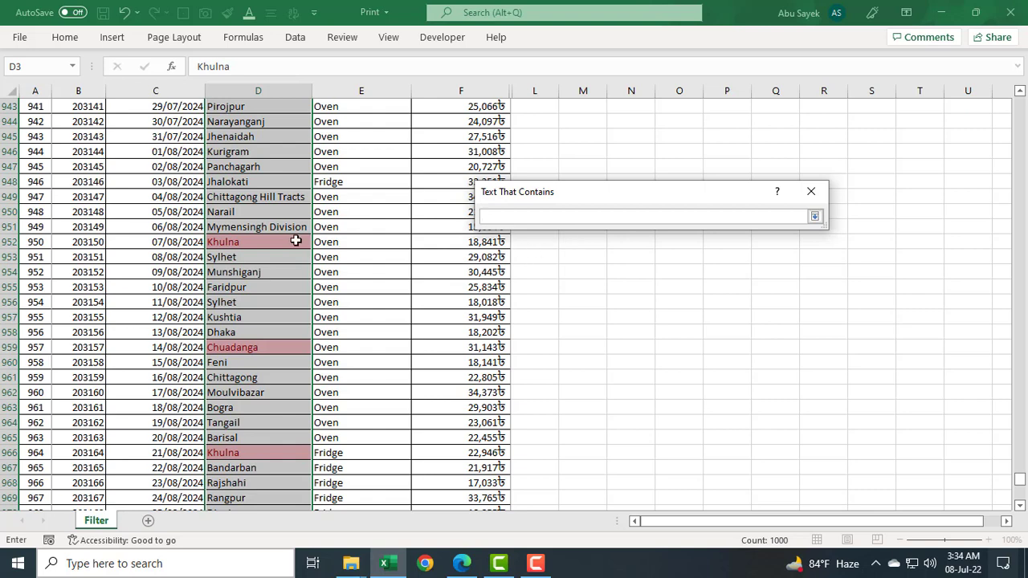
click(267, 347)
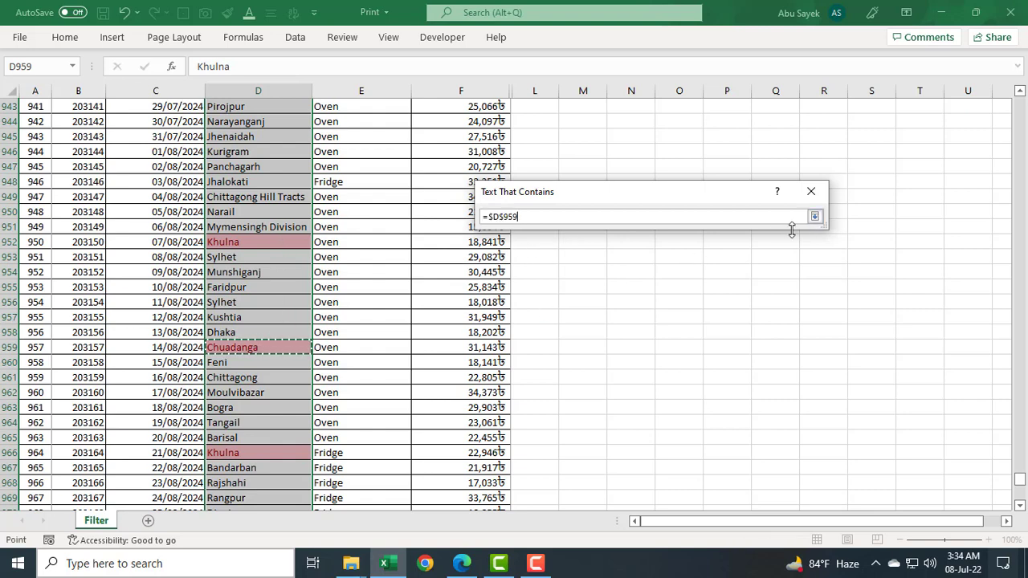
key(Return)
click(816, 238)
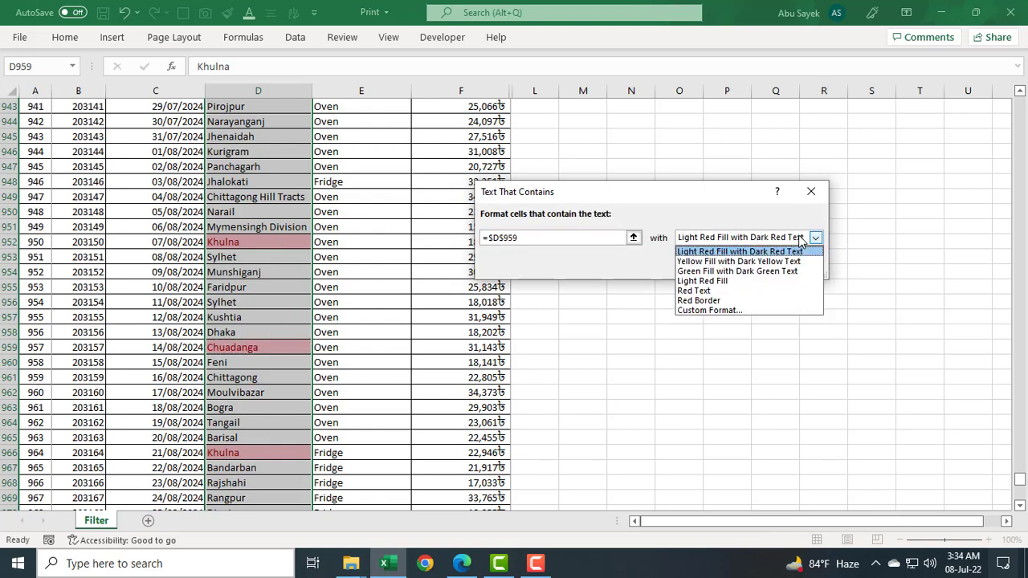
click(751, 259)
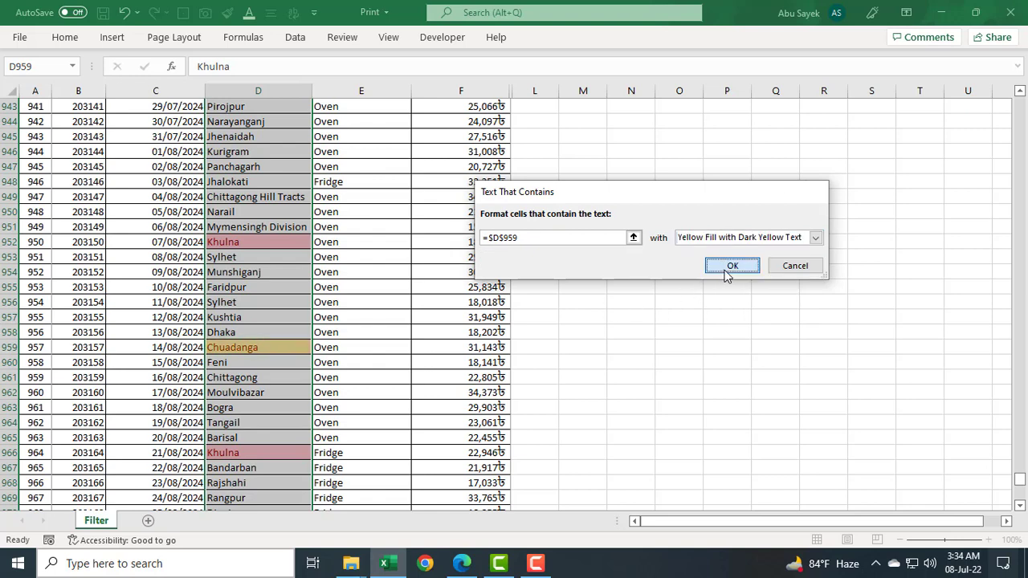
click(731, 266)
click(634, 297)
Compare the Order IDs of the highlighted Chuadanga rows with the extracted list in column L.
scroll(283, 347, down, 2)
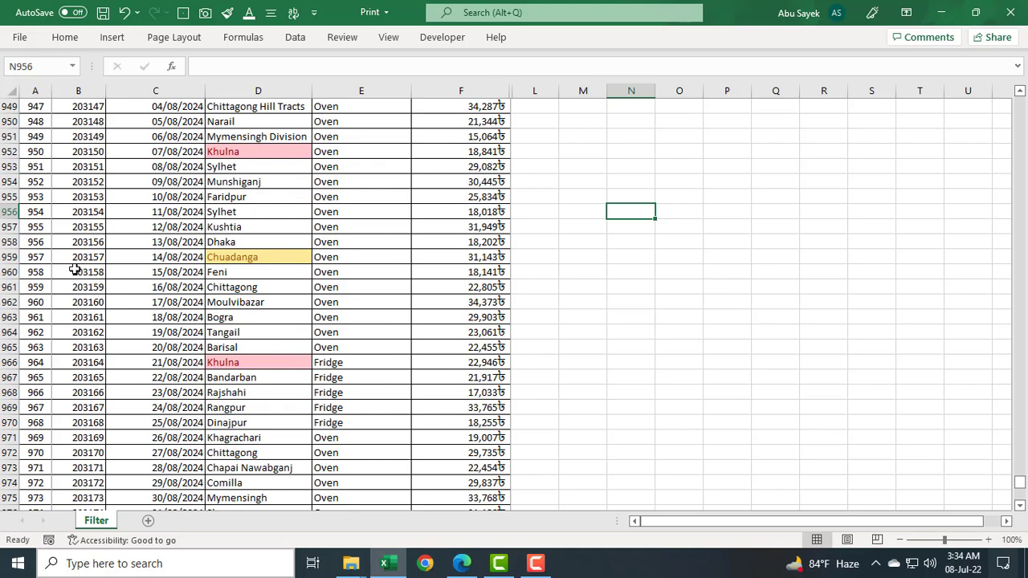
scroll(97, 267, up, 20)
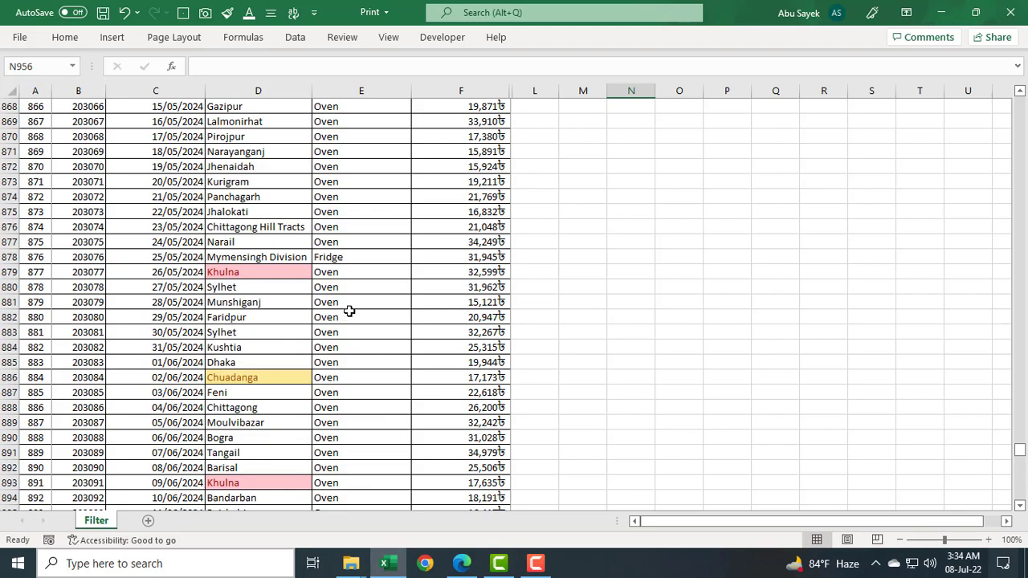
scroll(598, 239, up, 20)
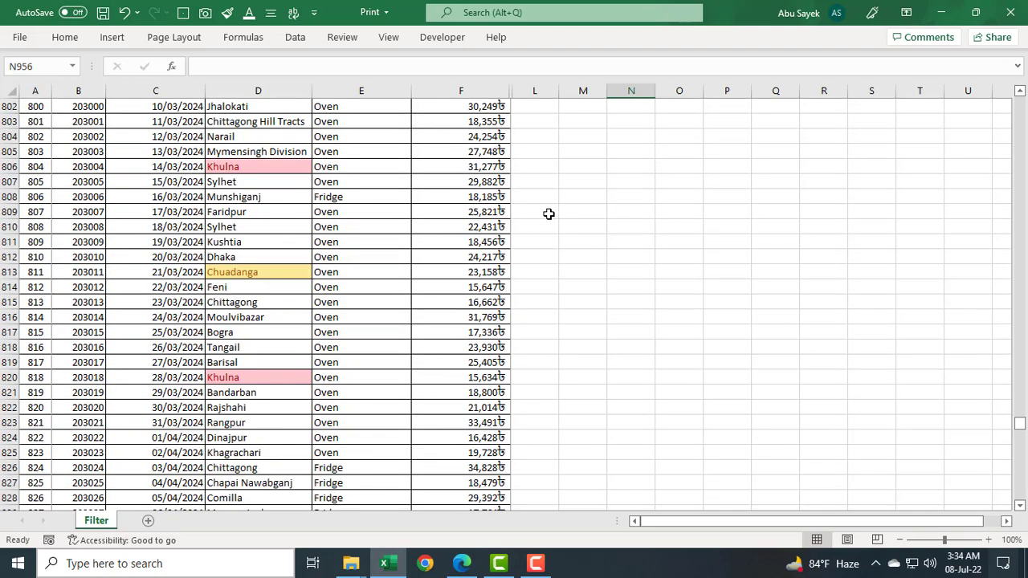
scroll(549, 213, up, 20)
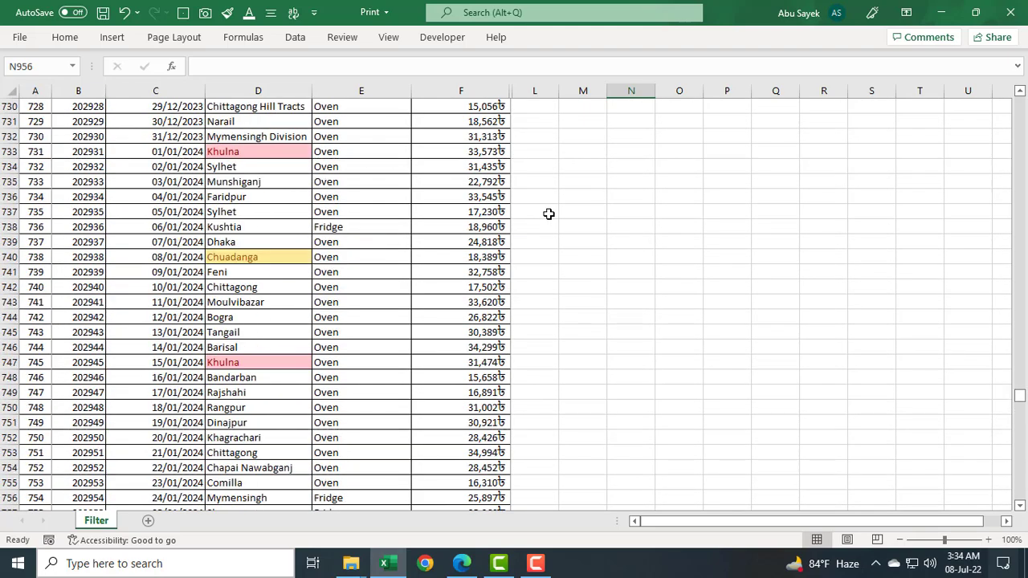
drag(1010, 392, 1014, 95)
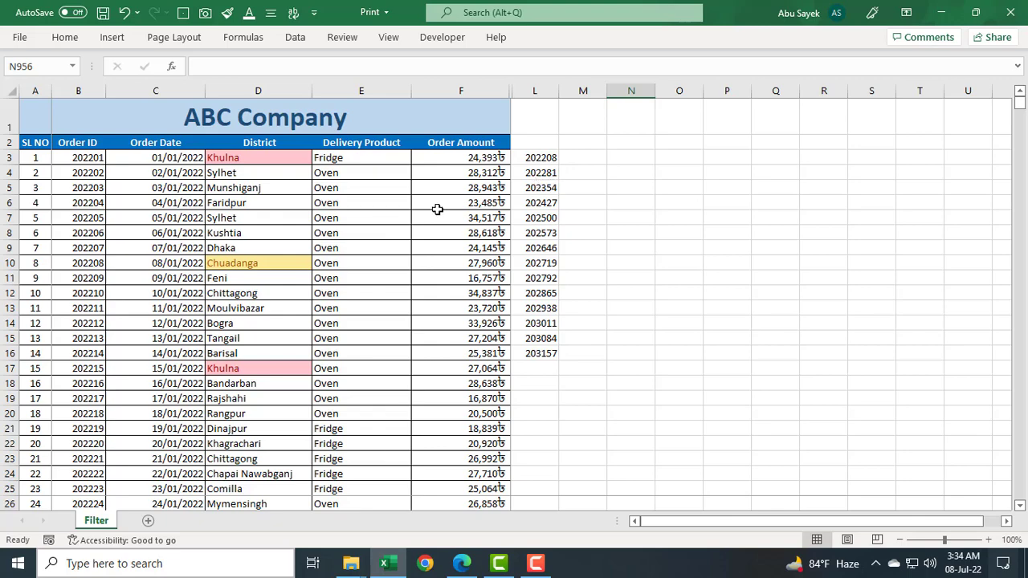
scroll(274, 351, down, 8)
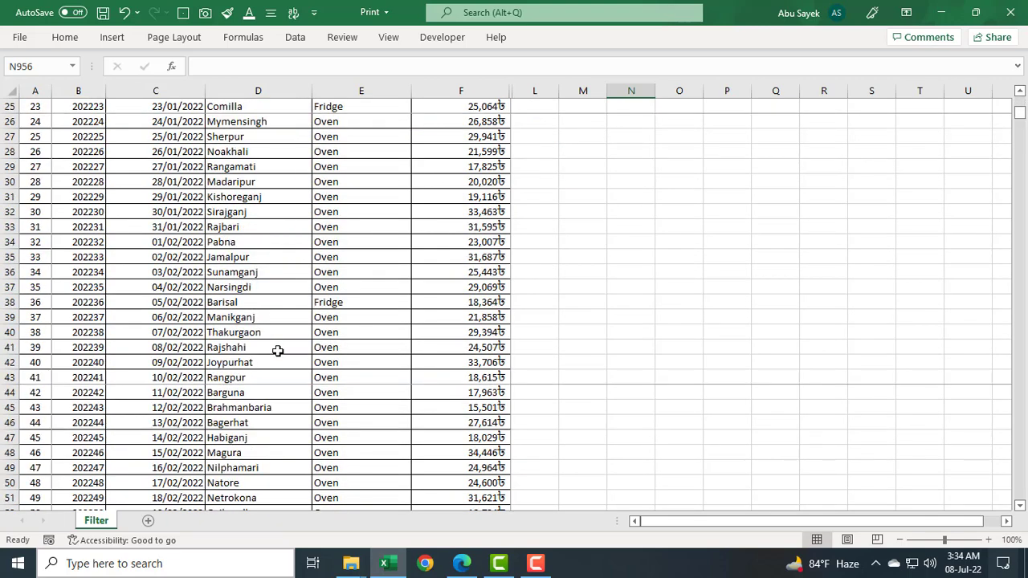
scroll(277, 351, down, 12)
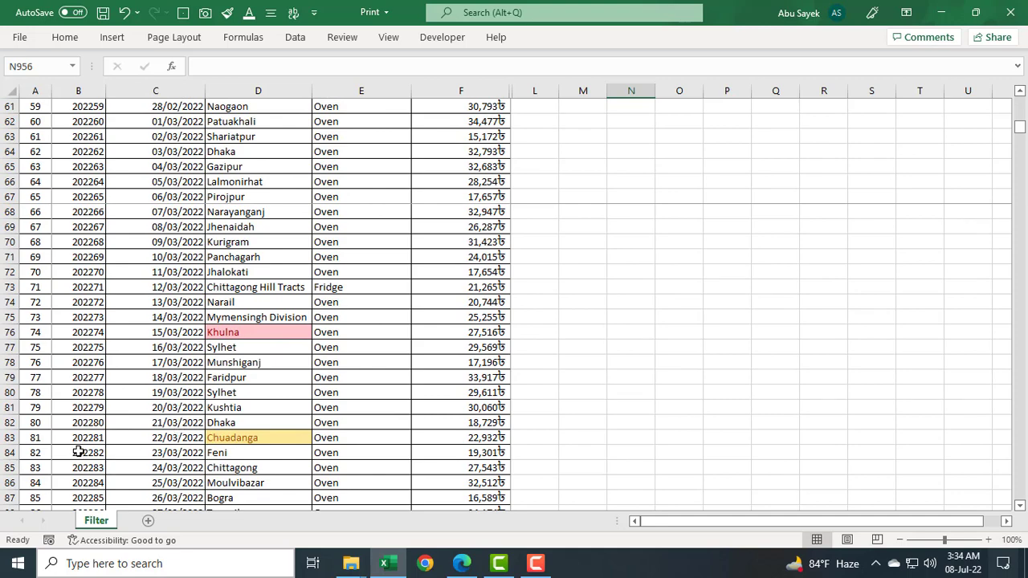
scroll(748, 289, up, 20)
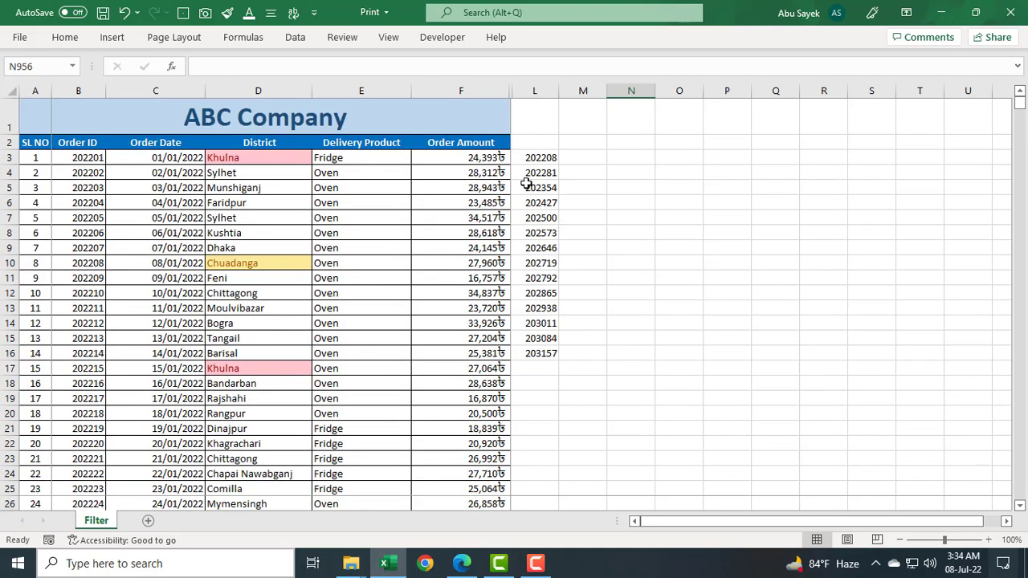
Enter the heading Chaudanga in L2 above the extracted Order IDs and autofit column L's width.
click(544, 142)
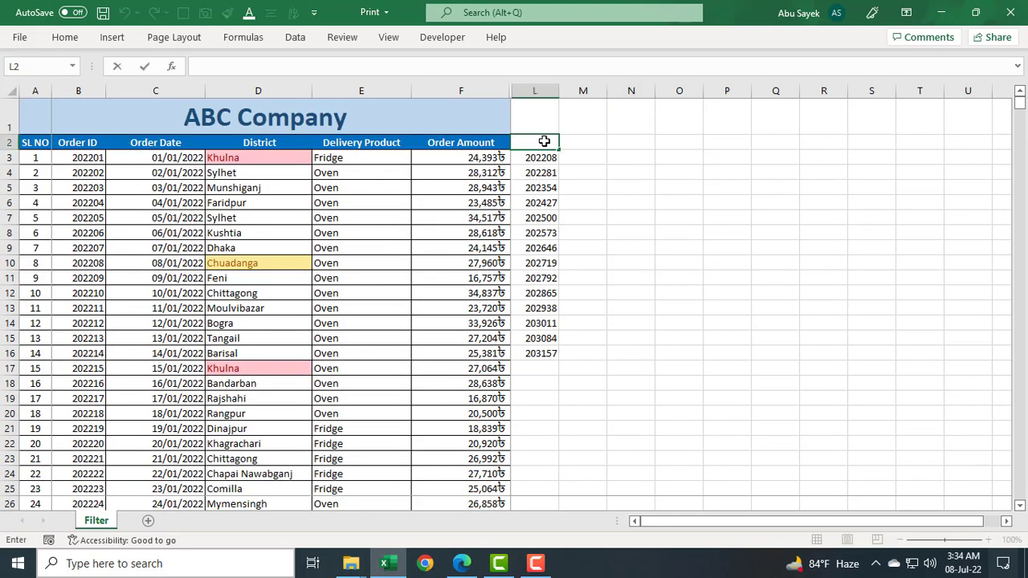
text(Ch)
text(audanga)
click(632, 218)
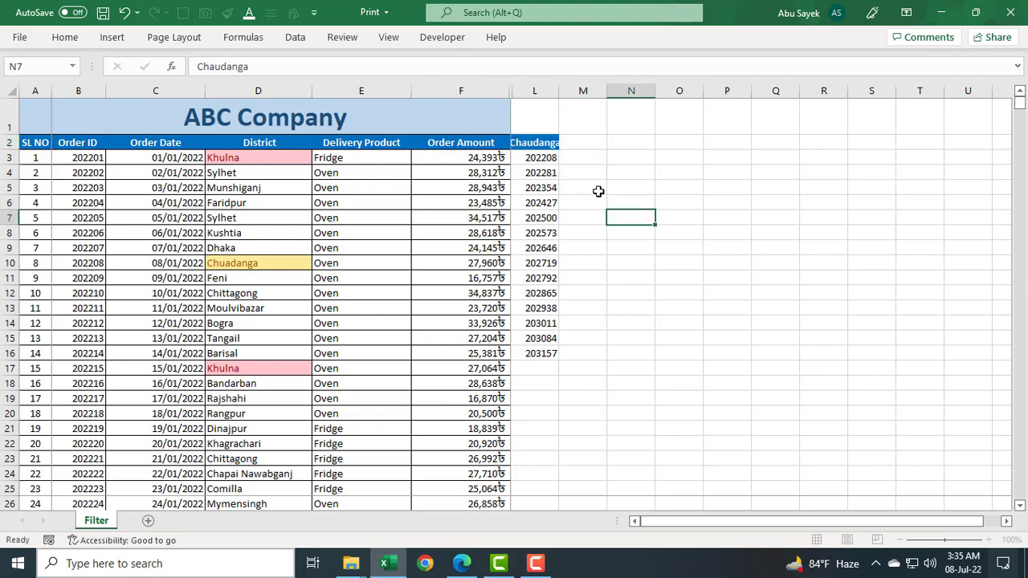
double_click(559, 92)
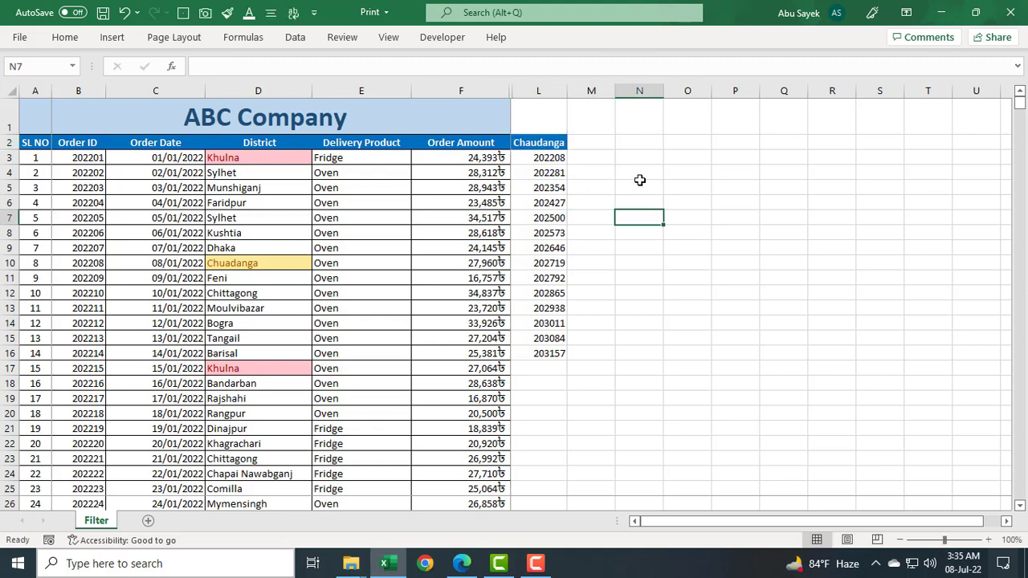
click(640, 185)
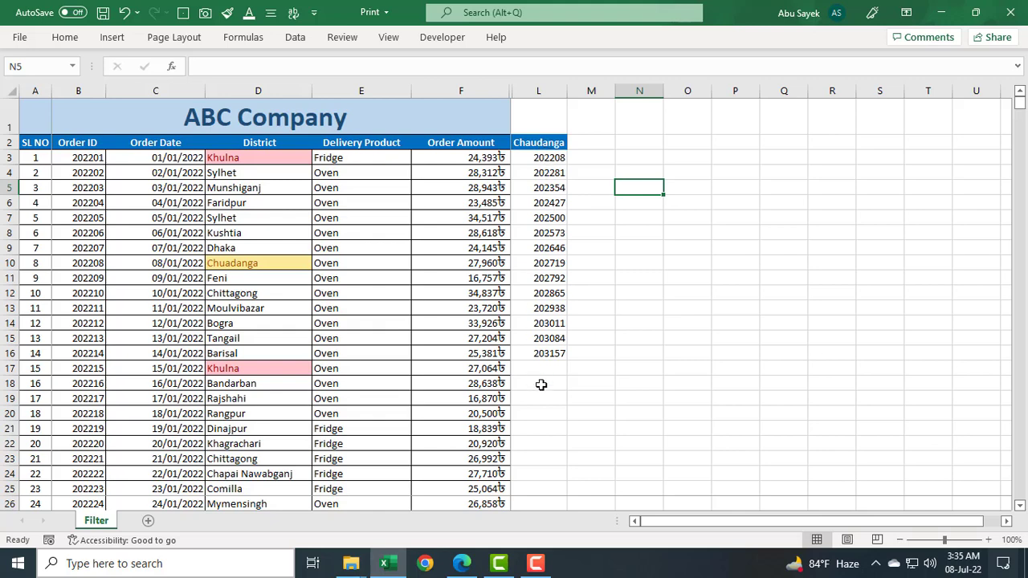
Enter the heading Rajshahi in M2, beside the Chaudanga heading.
double_click(593, 141)
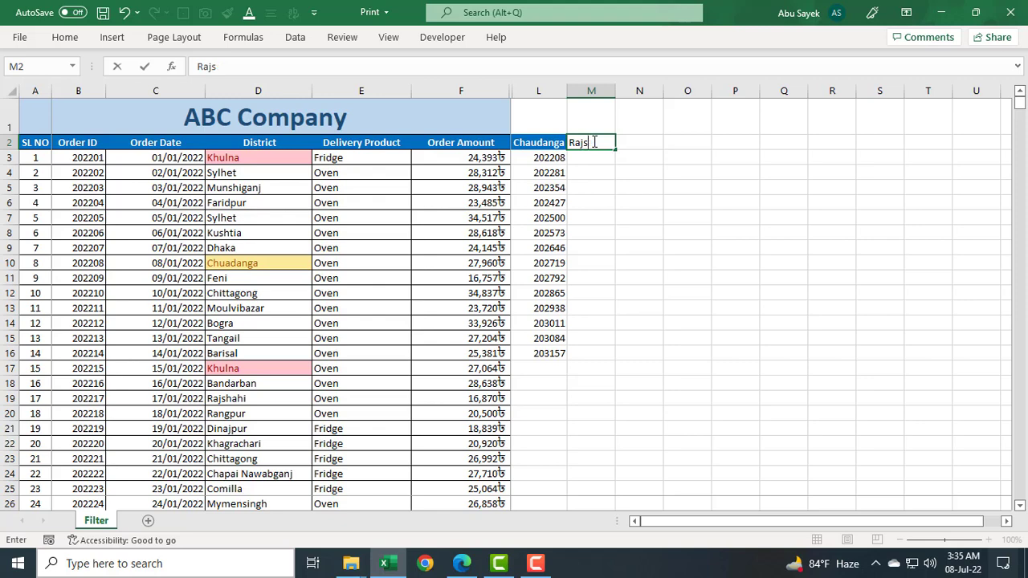
text(ahi)
click(734, 234)
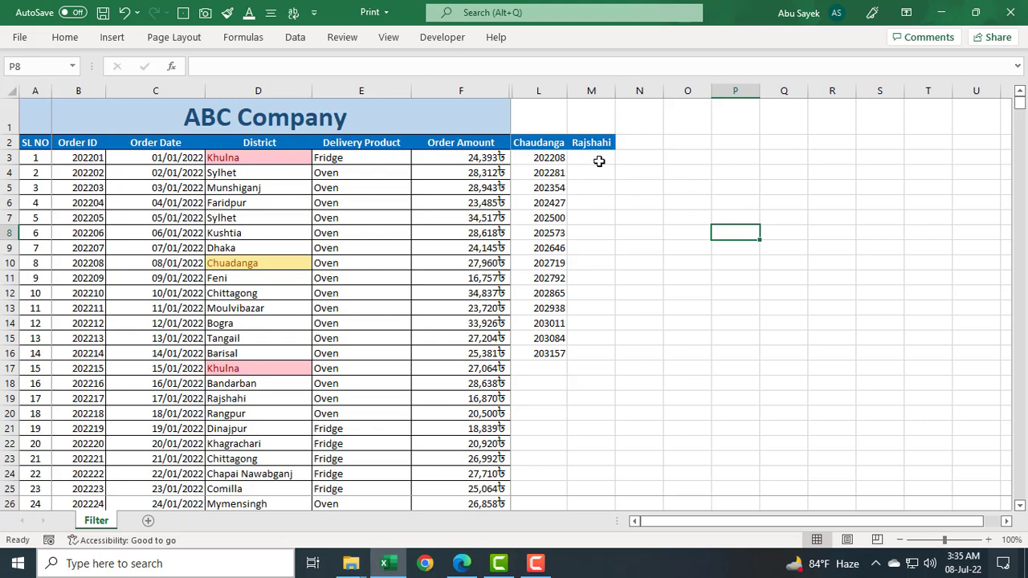
Copy the complete FILTER formula text from L3.
click(538, 172)
click(534, 157)
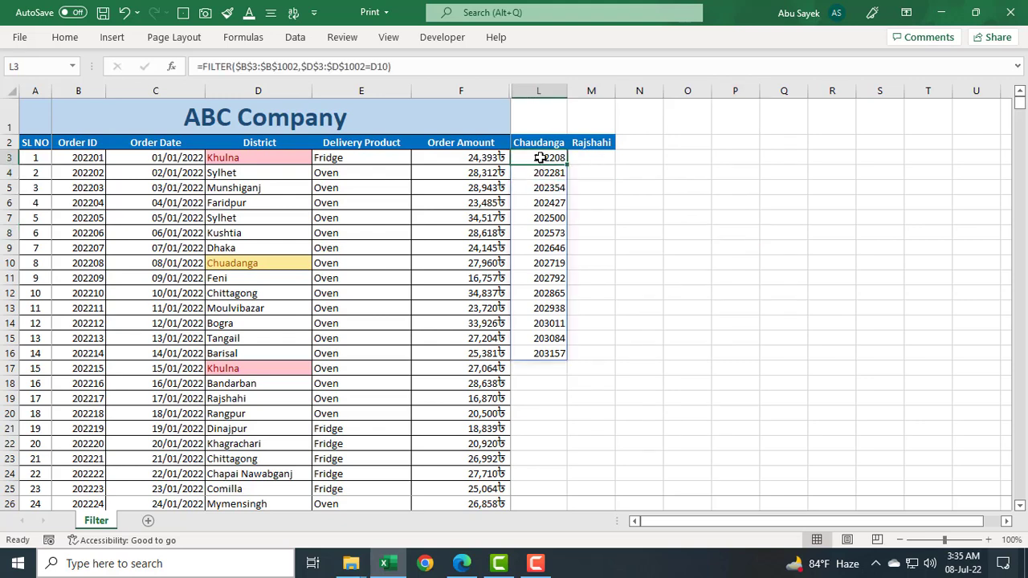
click(409, 68)
drag(247, 62, 199, 65)
right_click(205, 65)
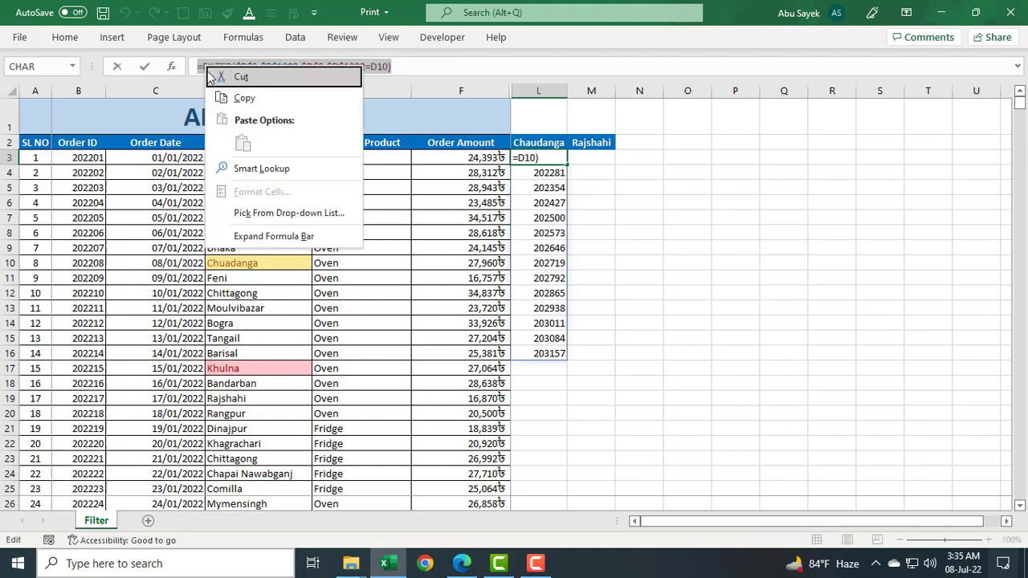
click(245, 98)
click(688, 202)
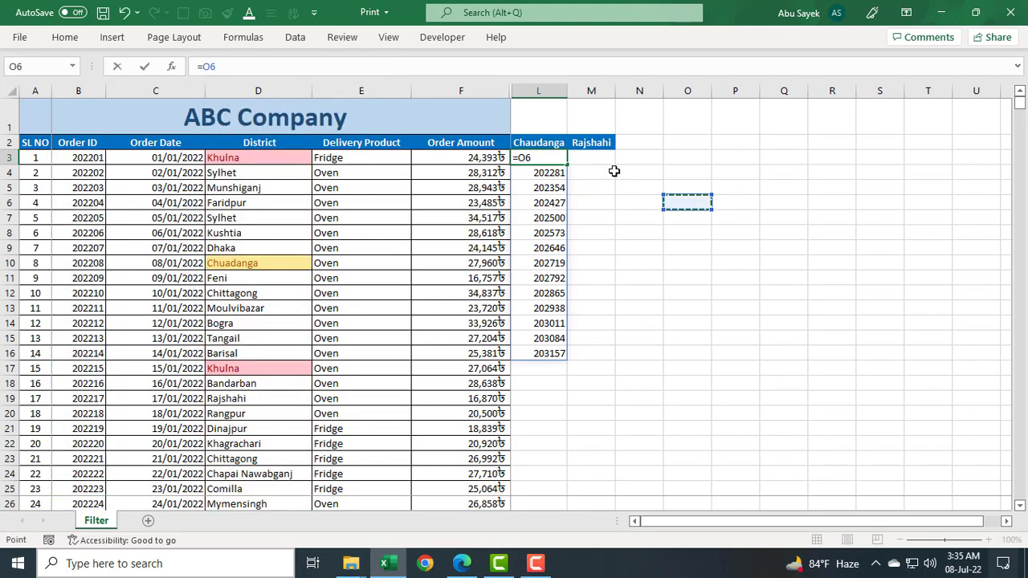
click(595, 158)
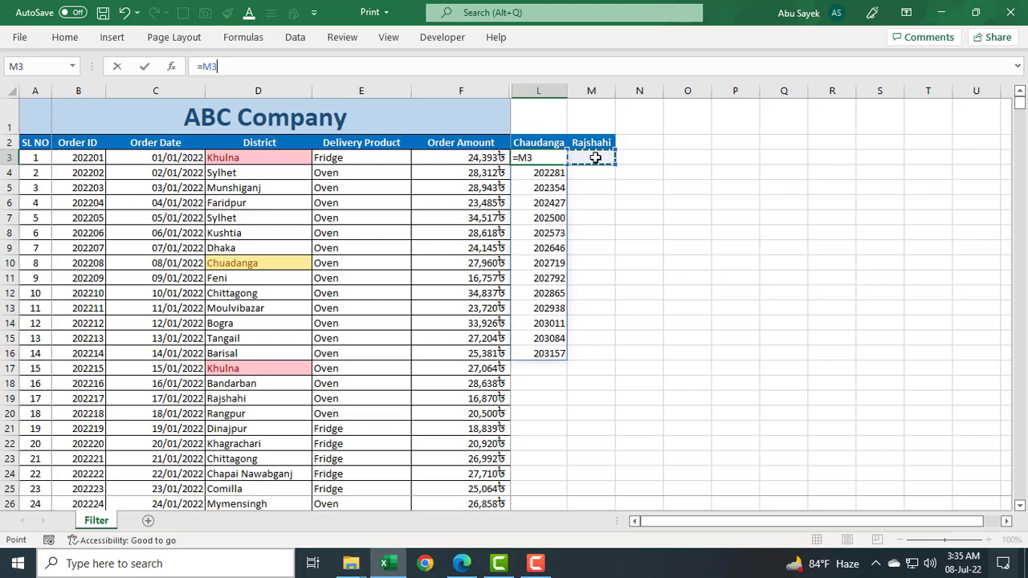
Replace the mistaken cell reference in L3 with the copied formula =FILTER($B$3:$B$1002,$D$3:$D$1002=D10) and enter it.
click(539, 157)
key(BackSpace)
key(BackSpace)
key(BackSpace)
right_click(540, 157)
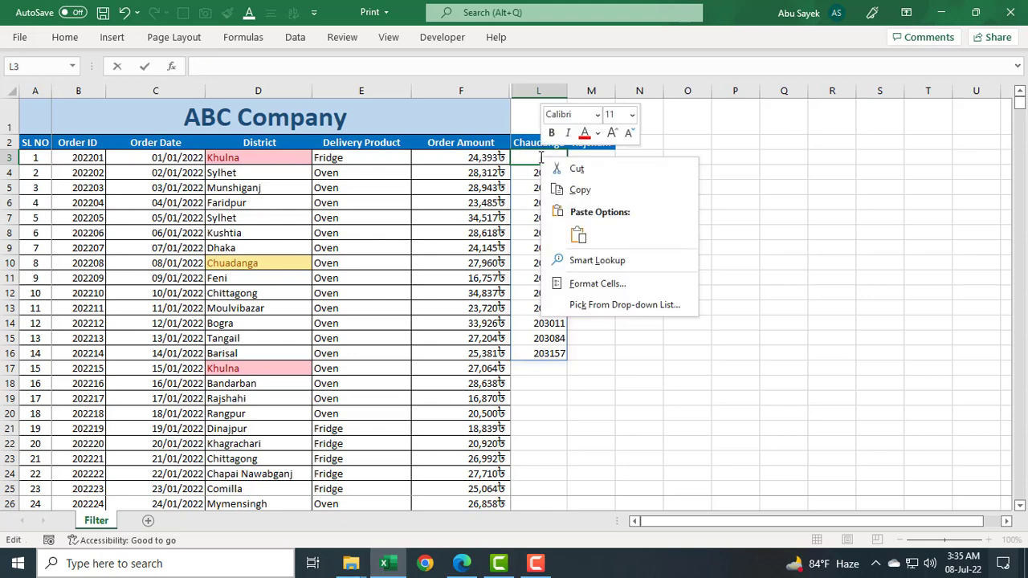
click(582, 244)
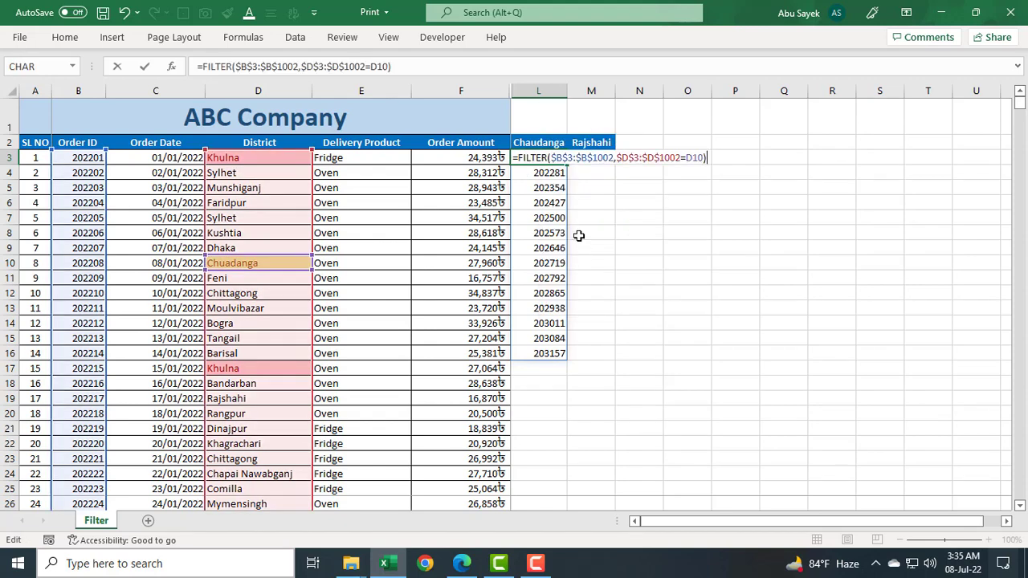
key(Return)
Paste the copied FILTER formula into M3 under the Rajshahi heading, keeping the cell in edit mode.
click(595, 153)
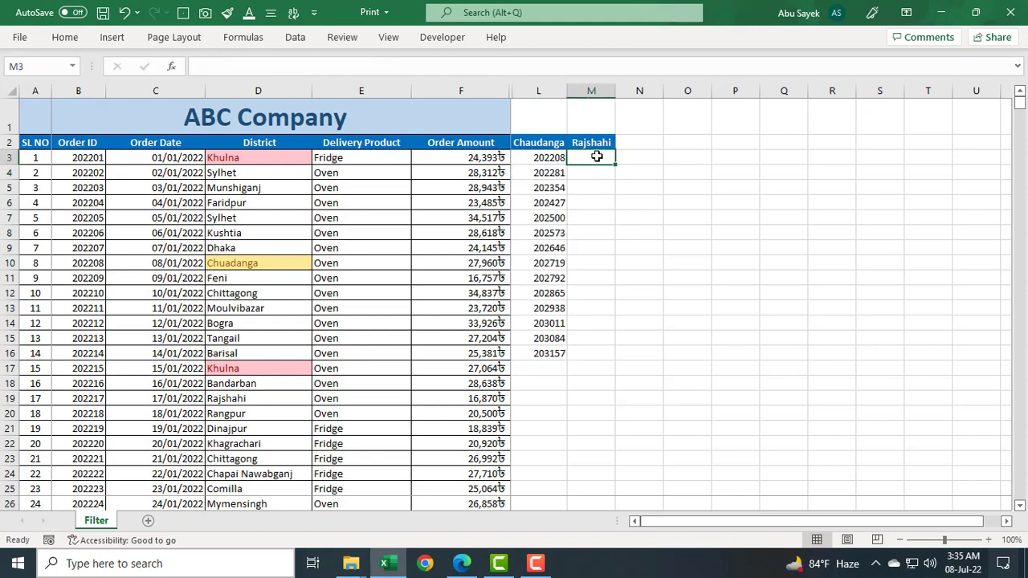
right_click(597, 155)
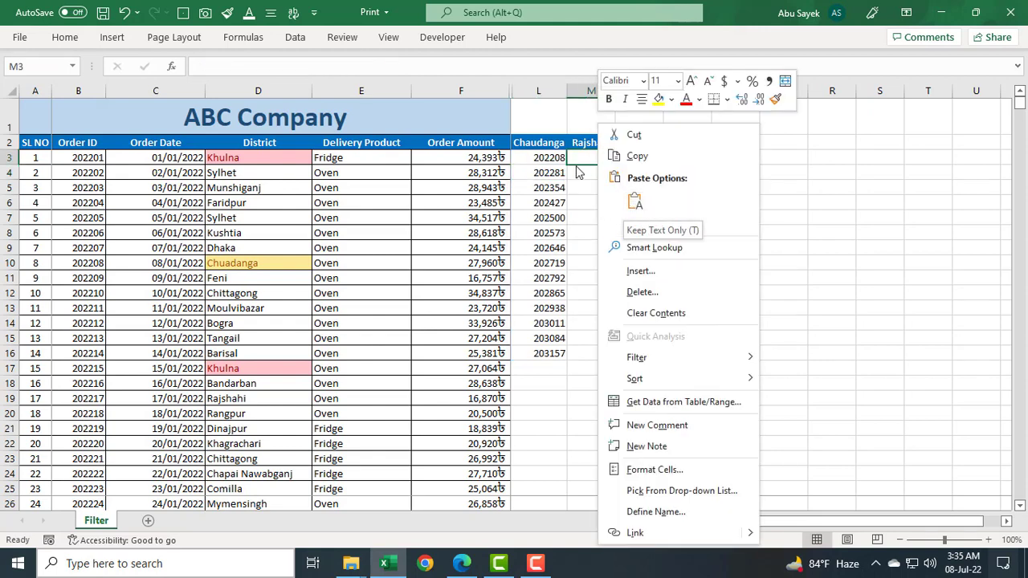
click(578, 156)
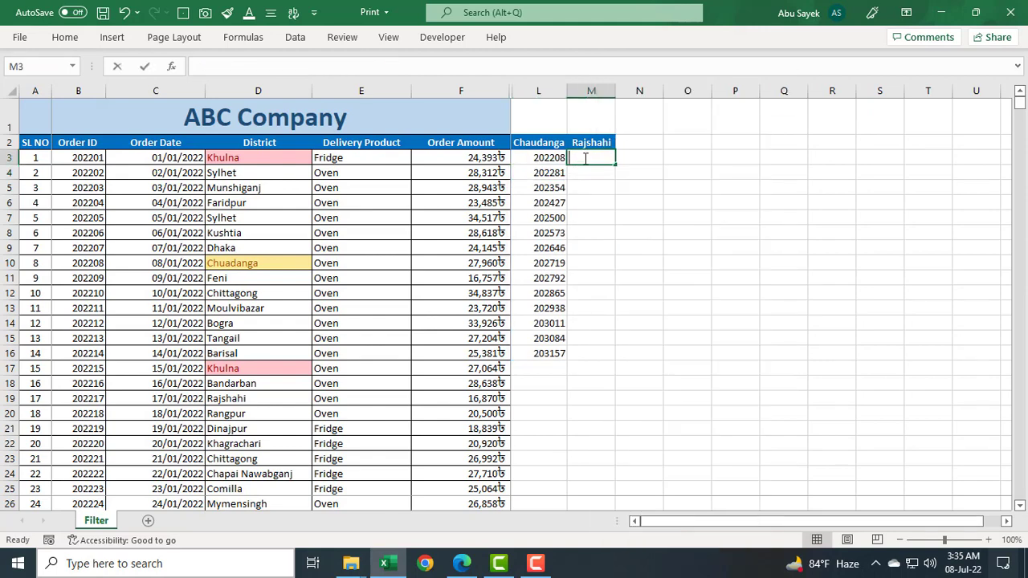
right_click(586, 158)
click(623, 237)
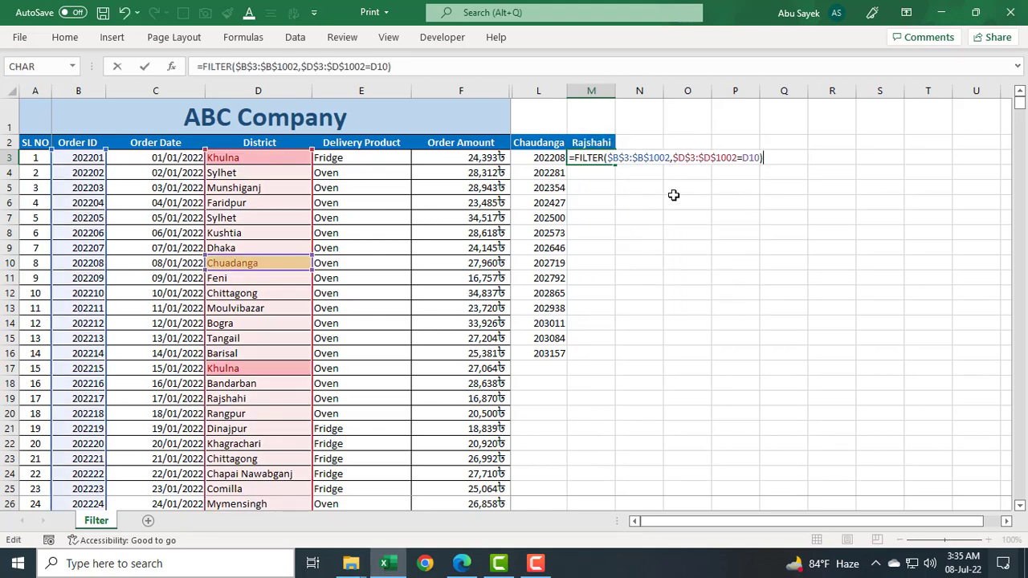
Change the criterion of the M3 formula to the Rajshahi cell D92, enter it, and deselect the result.
click(751, 158)
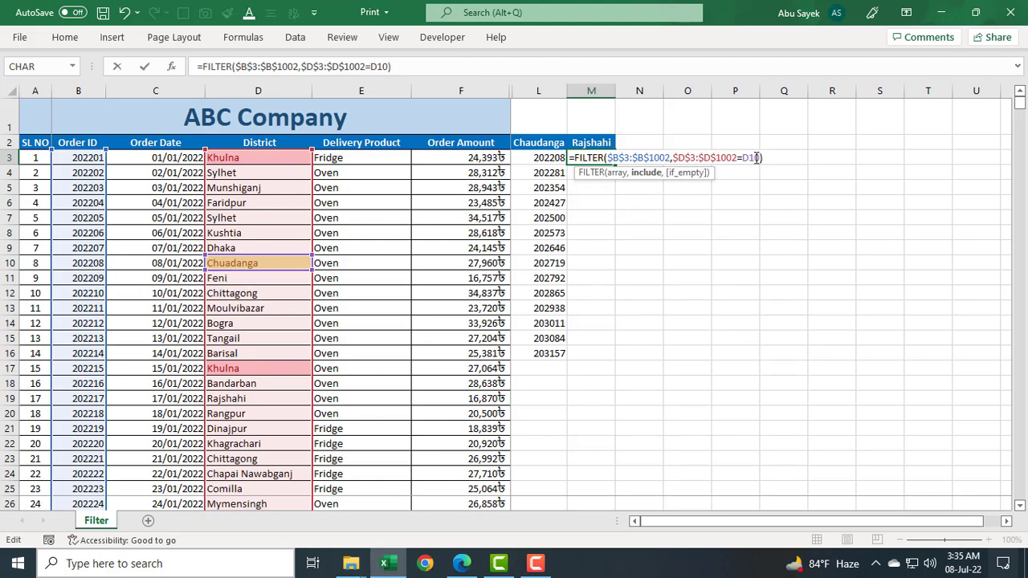
key(BackSpace)
key(BackSpace)
key(BackSpace)
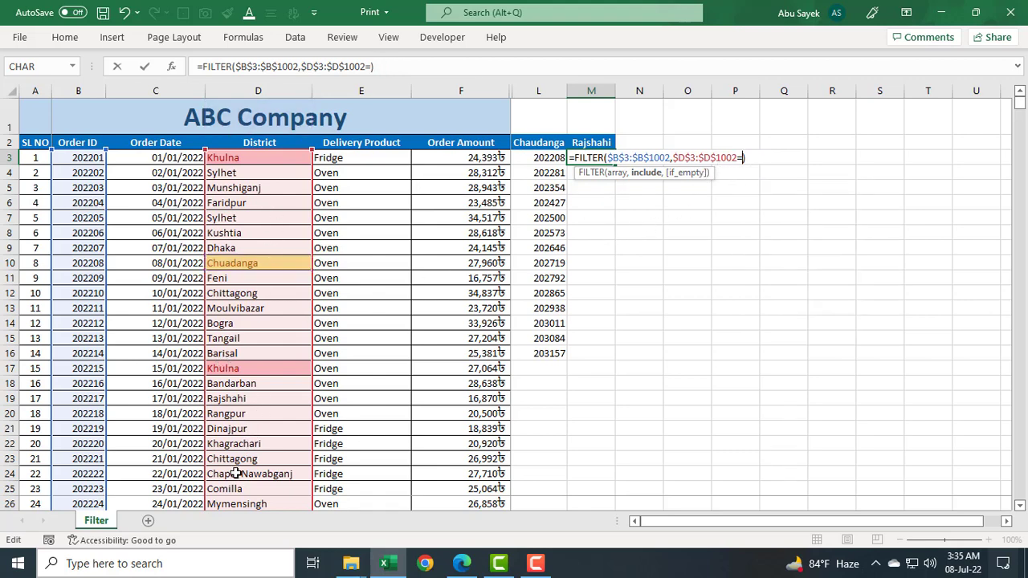
scroll(238, 472, down, 3)
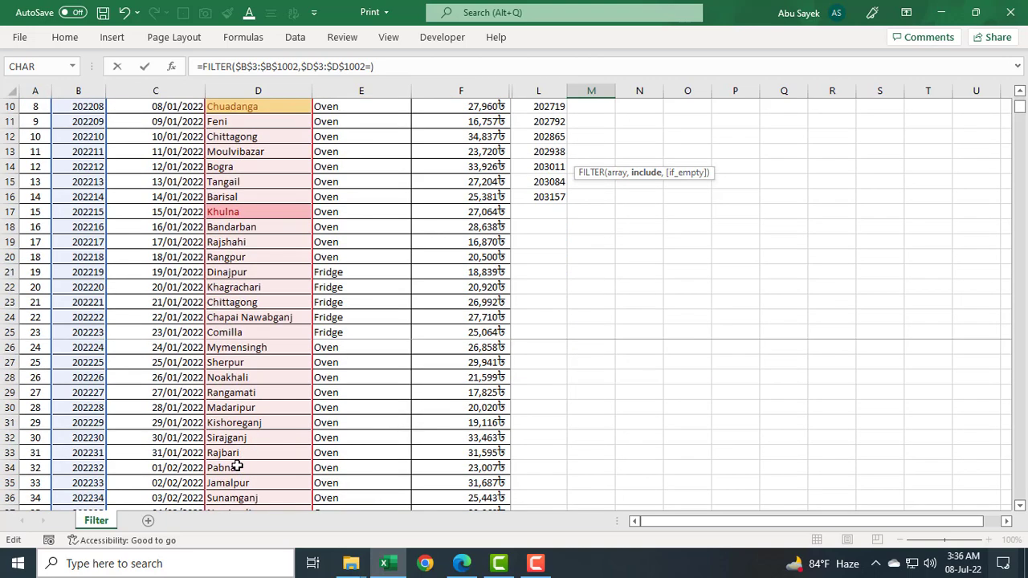
scroll(238, 467, down, 1)
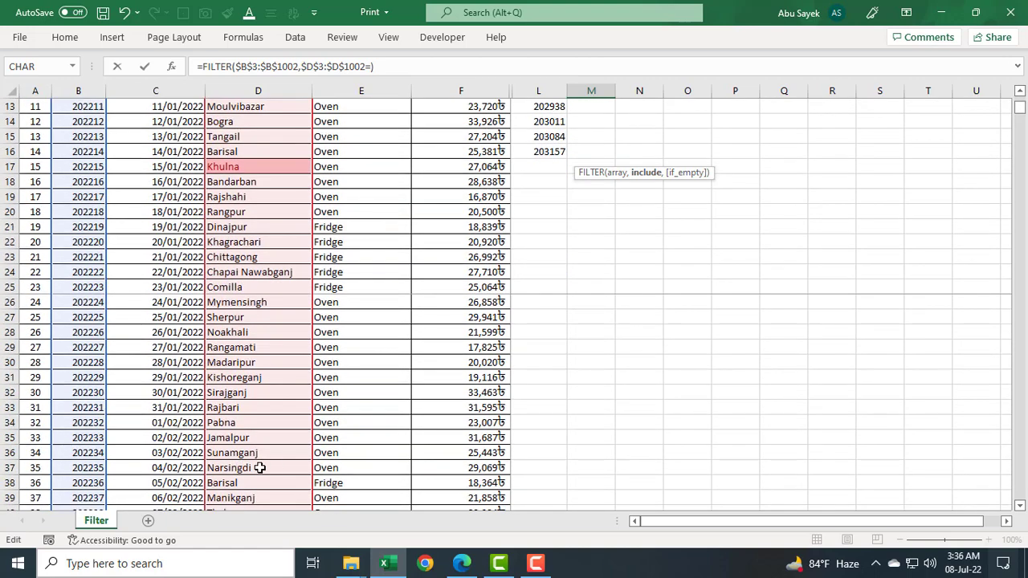
scroll(260, 468, down, 1)
scroll(260, 468, down, 2)
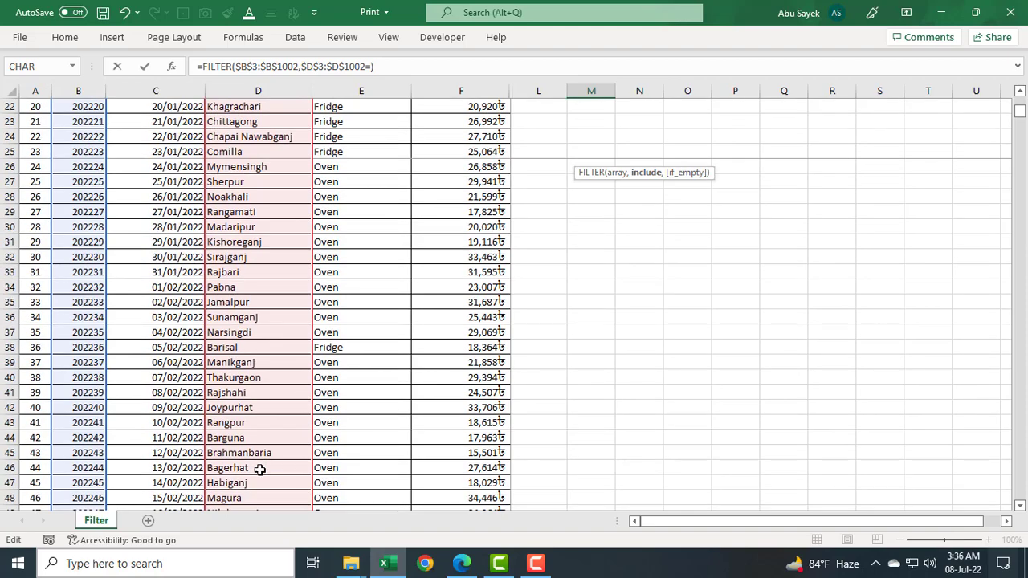
scroll(262, 471, down, 5)
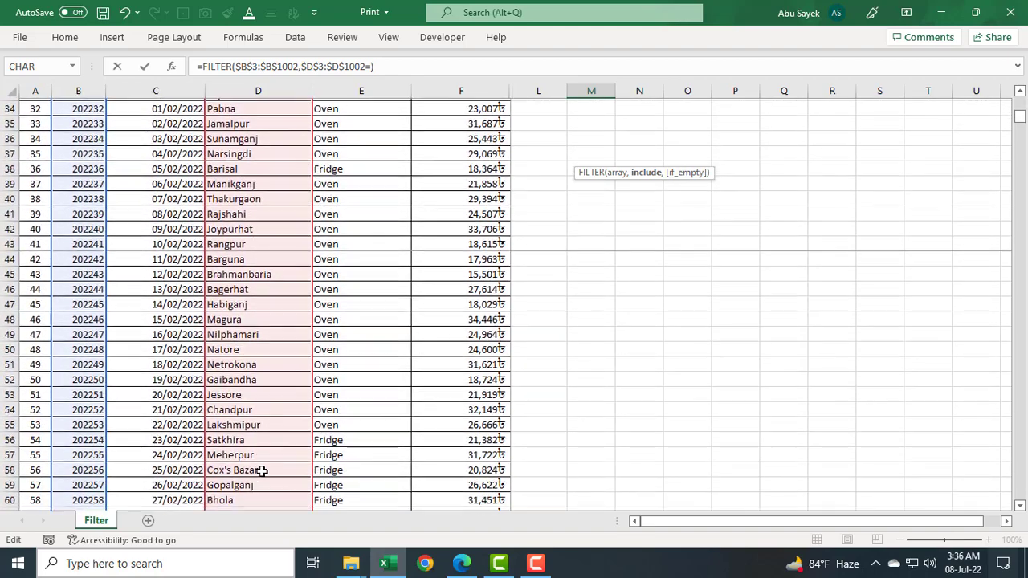
scroll(262, 471, down, 2)
scroll(262, 472, down, 2)
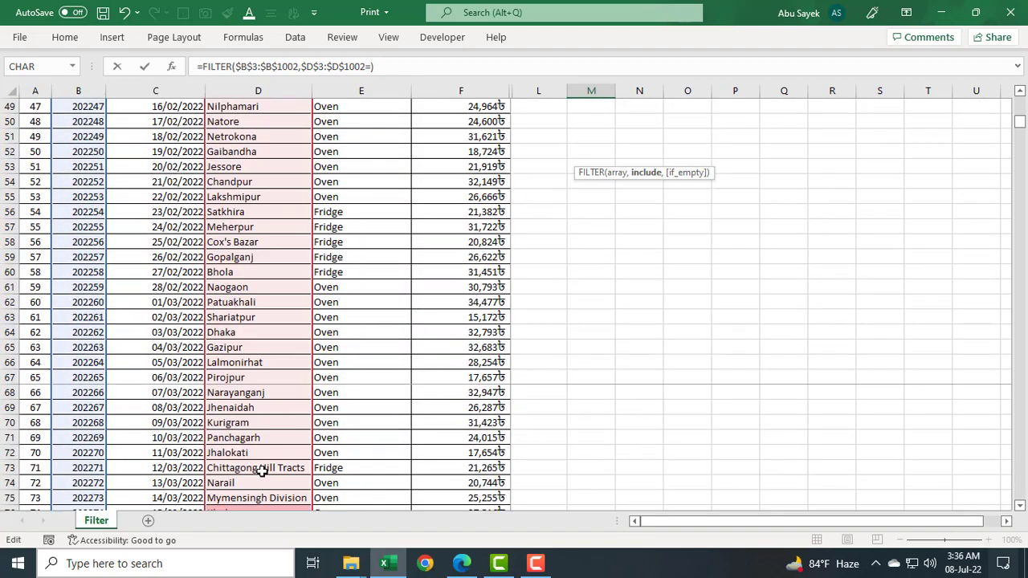
scroll(262, 472, down, 4)
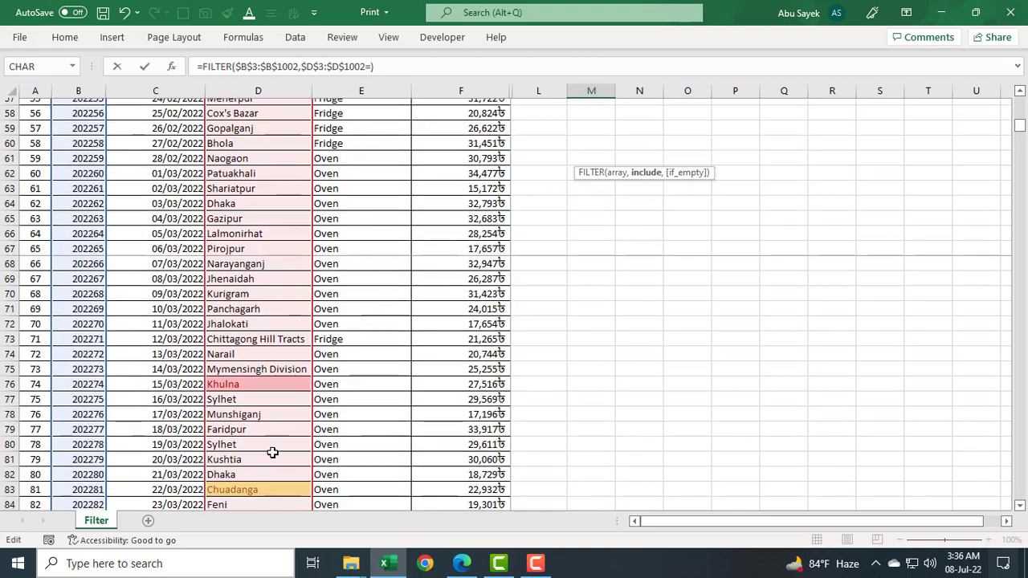
scroll(272, 453, down, 2)
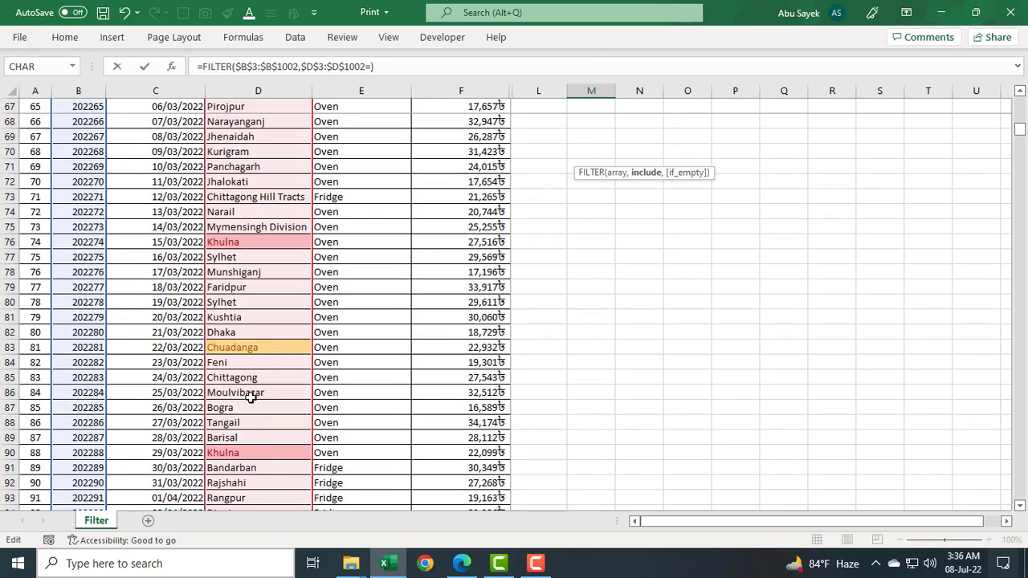
click(245, 485)
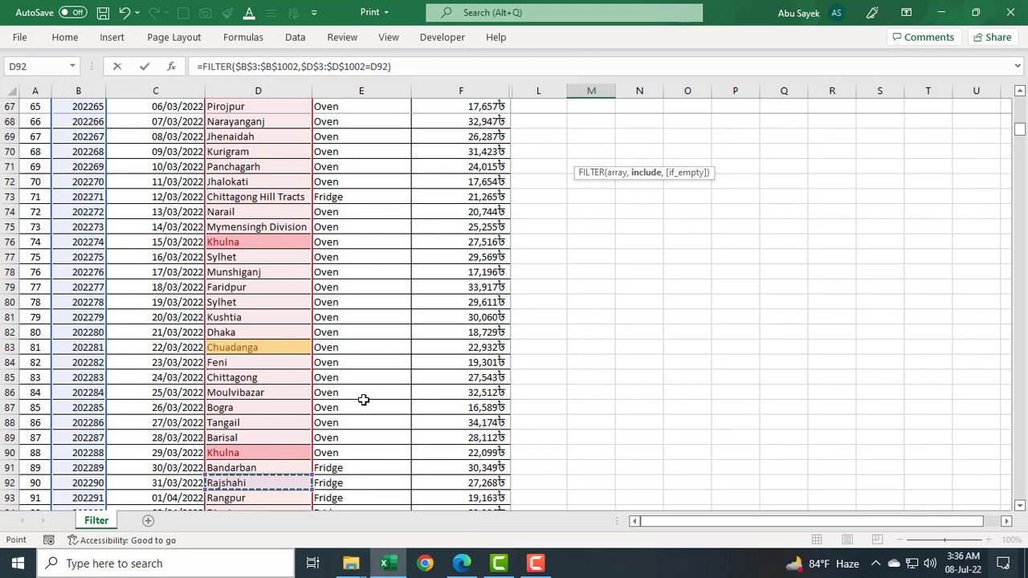
key(Return)
click(683, 275)
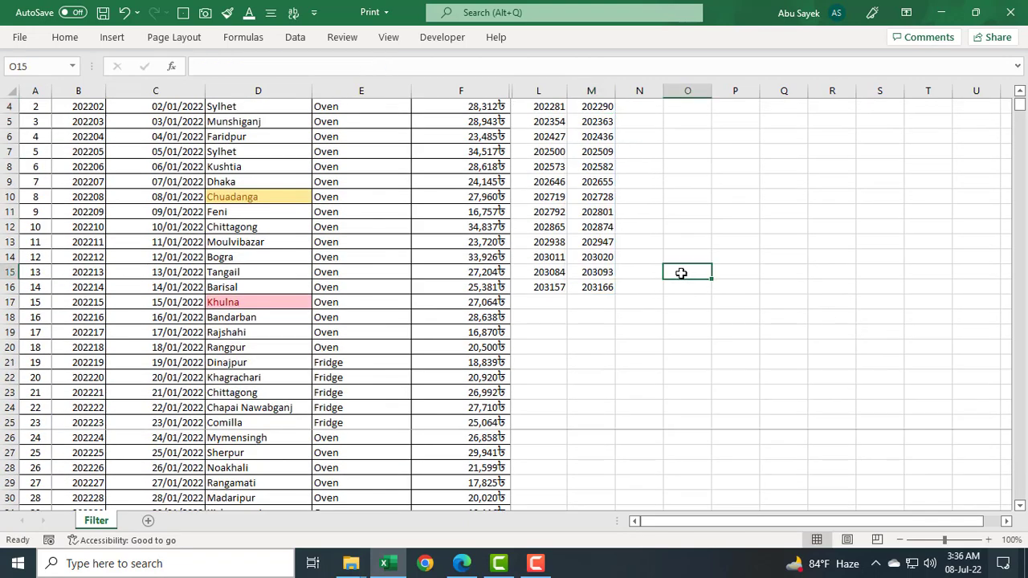
Enter the heading Narsingdi in N2, beside the Rajshahi heading.
scroll(681, 275, up, 1)
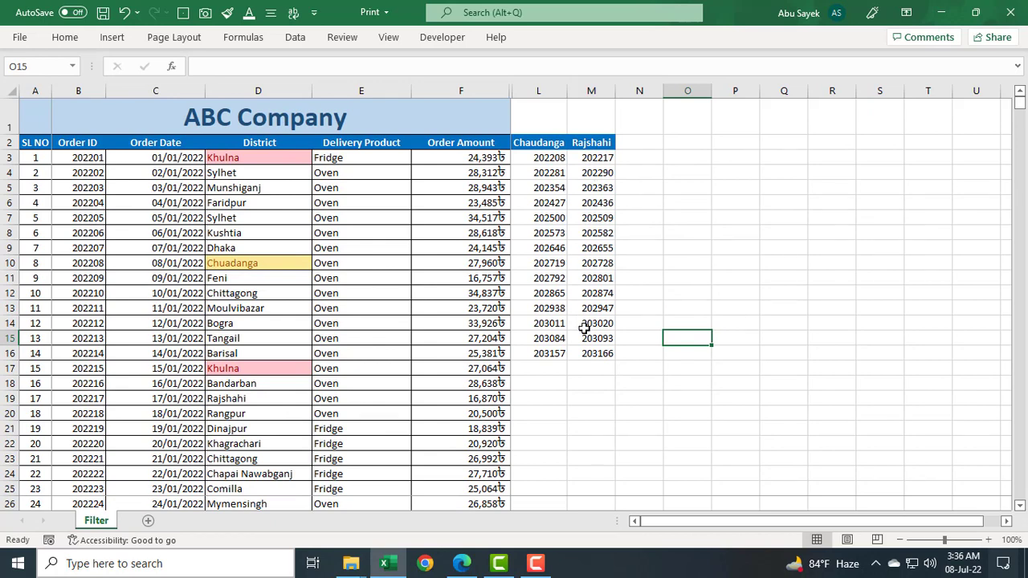
double_click(637, 142)
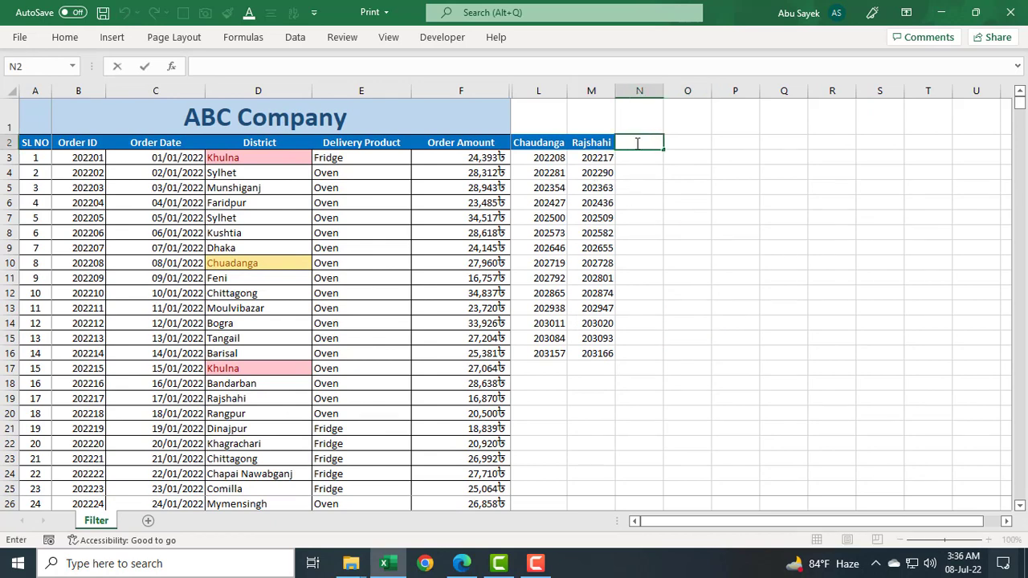
text(Narsingdi)
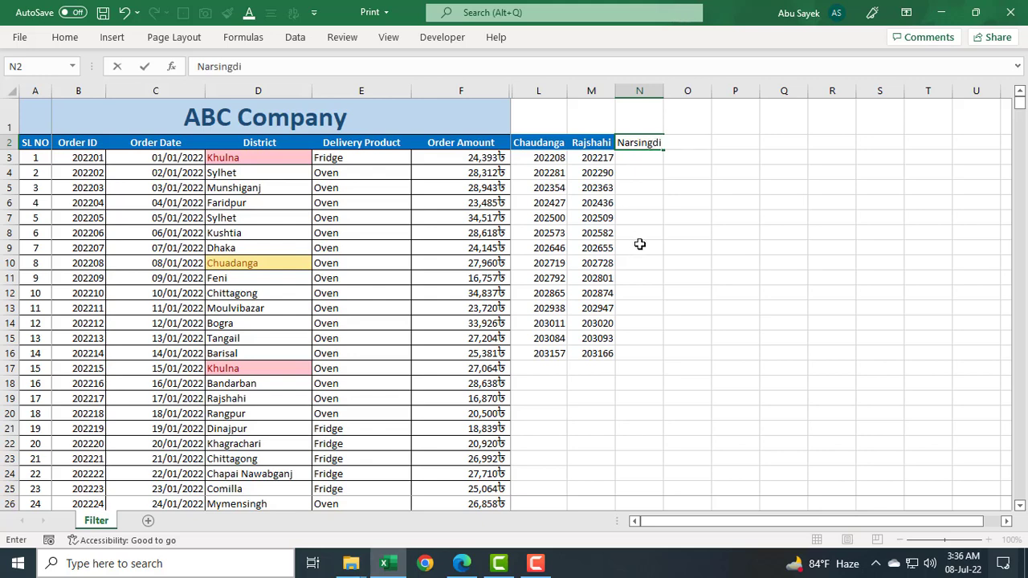
key(Return)
Begin a FILTER formula in N3 with the Order ID range $B$3:$B$1002 as its absolute array argument.
text(=)
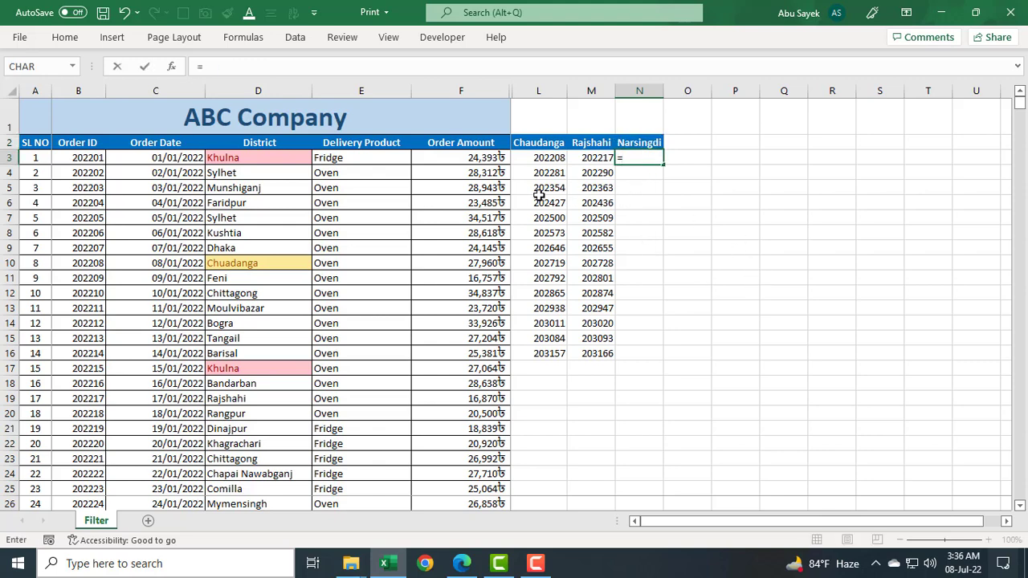
text(fi)
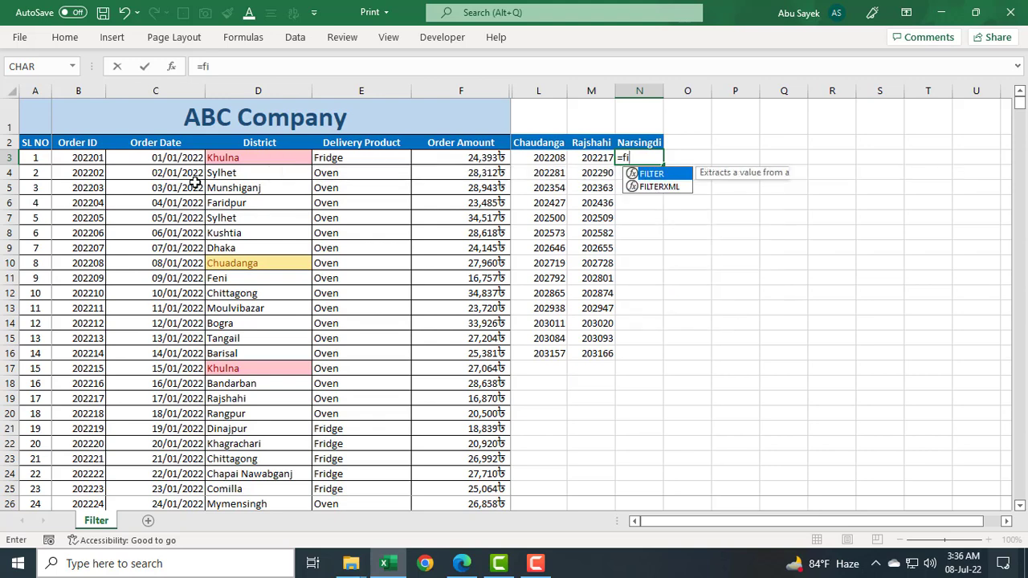
text(lter)
key(Tab)
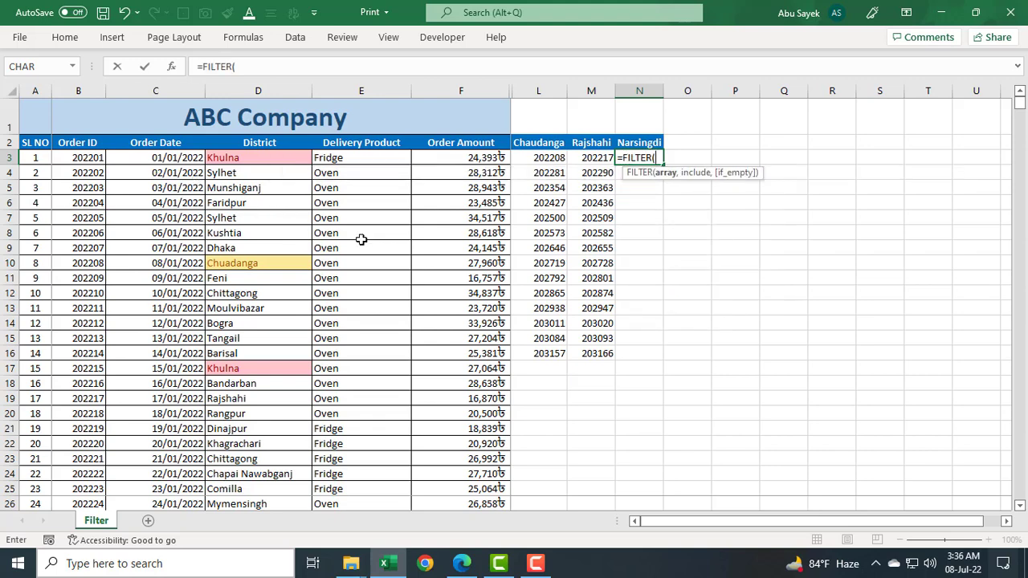
click(78, 158)
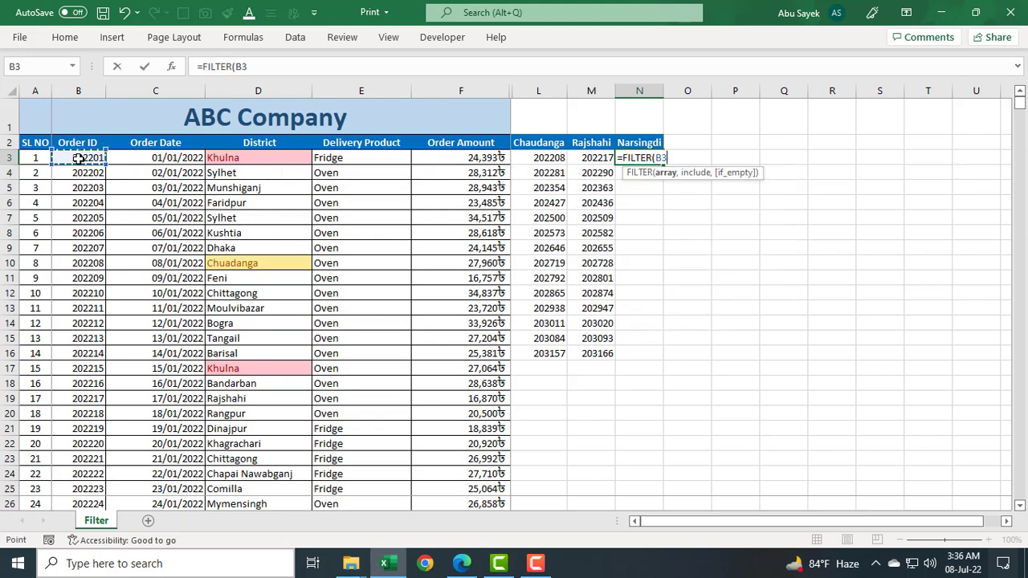
key(ctrl+shift+Down)
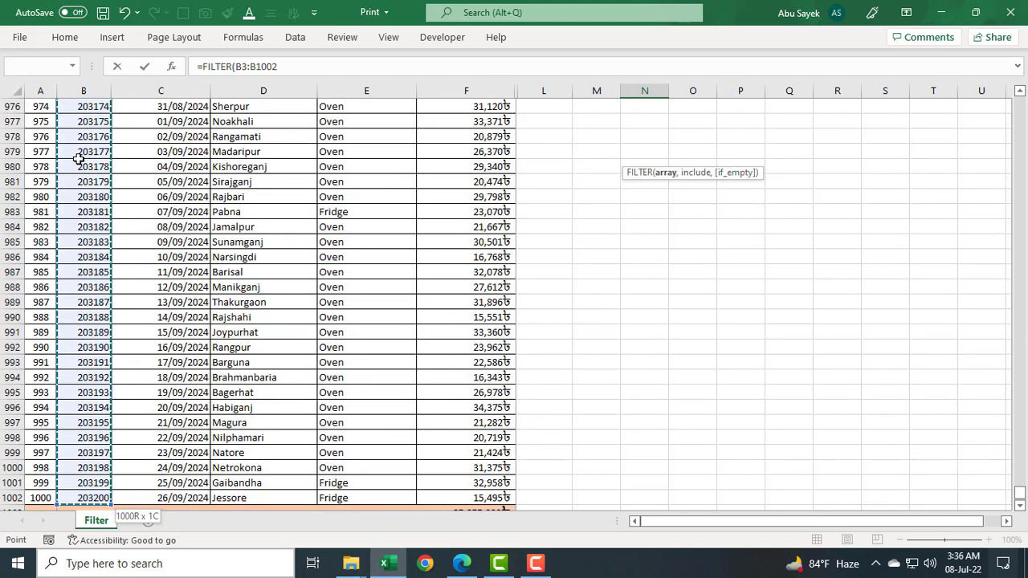
text(,)
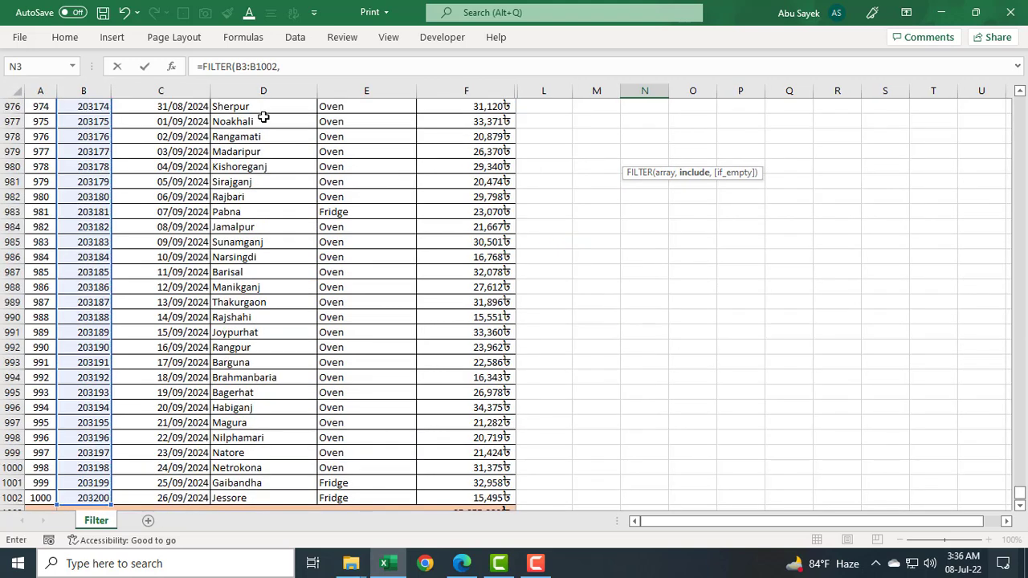
drag(278, 67, 236, 67)
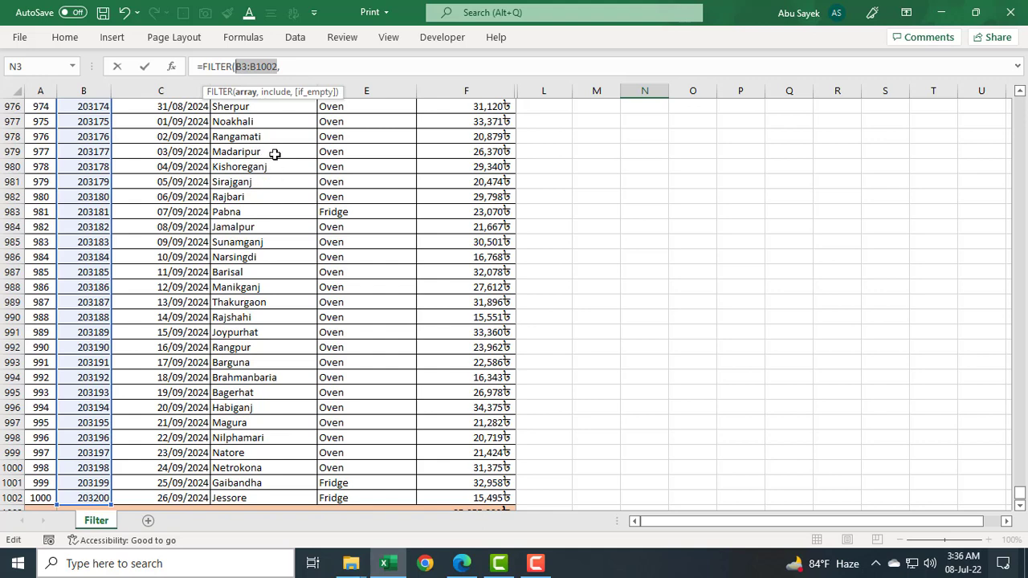
key(F4)
text(,)
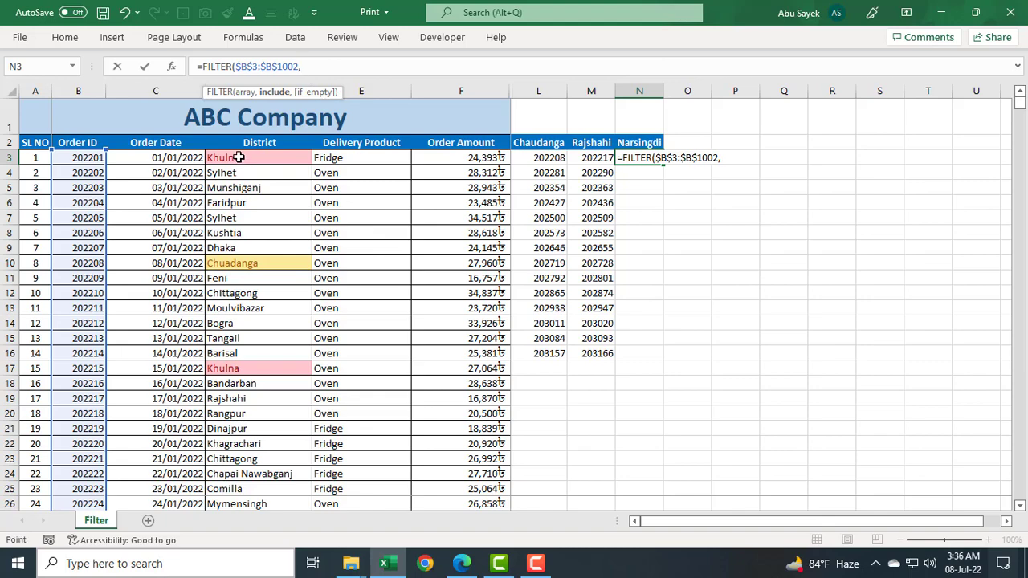
Add the absolute District range $D$3:$D$1002 followed by an equals sign as the include condition of the N3 formula.
click(238, 158)
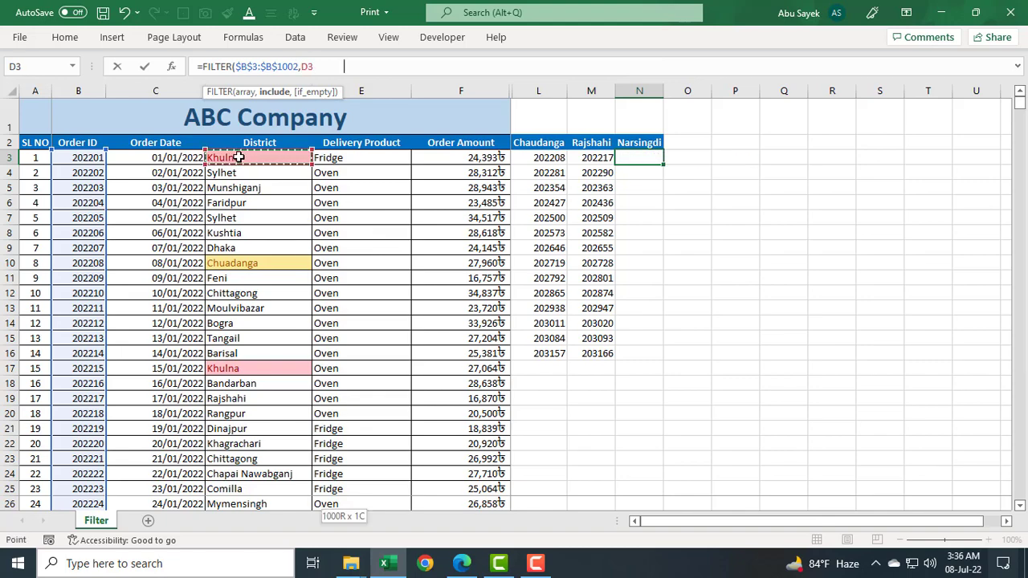
key(ctrl+shift+Down)
key(ctrl+BackSpace)
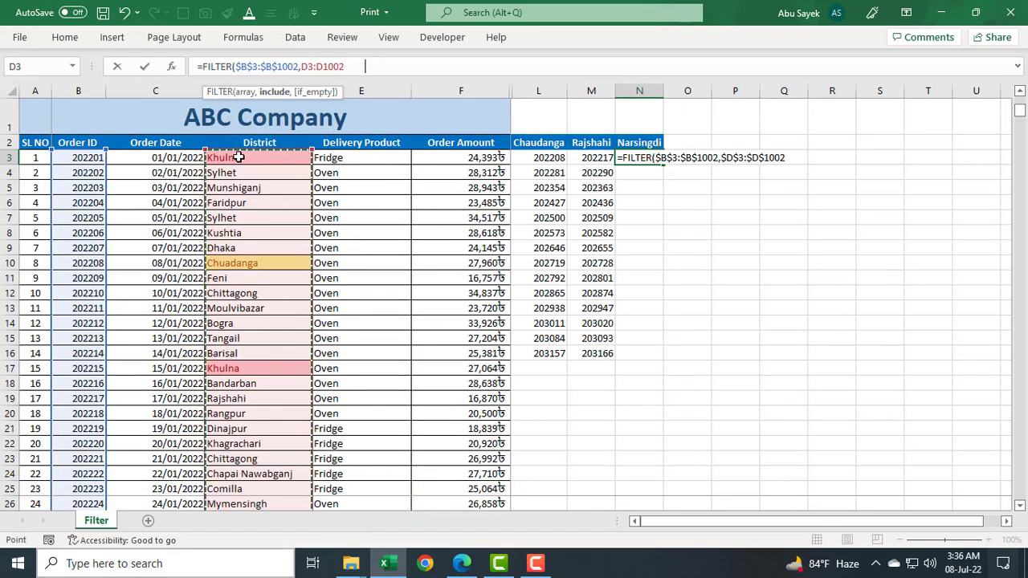
key(F4)
text(=)
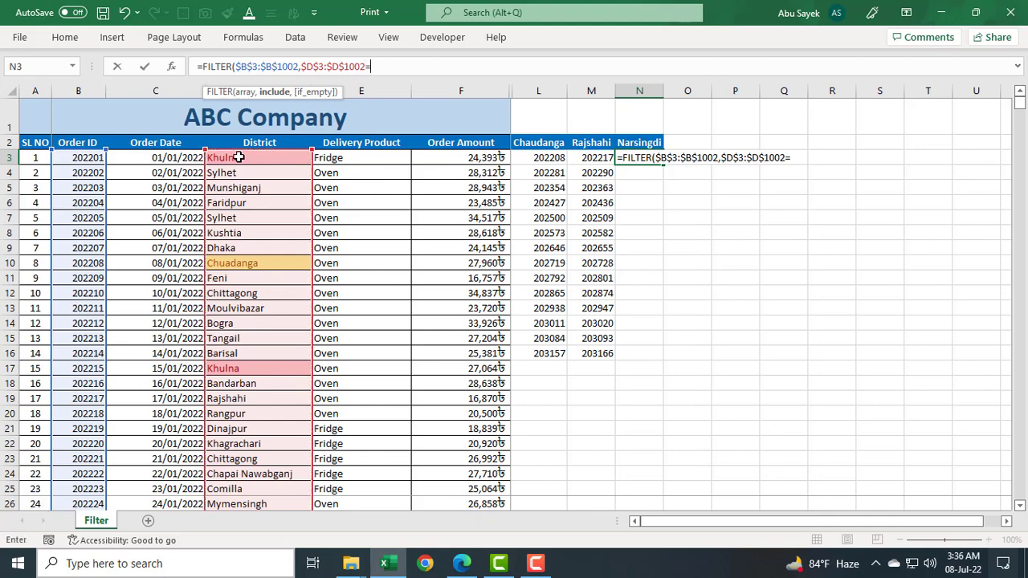
Use the Narsingdi cell D110 as the criterion, close the N3 FILTER formula and enter it.
scroll(263, 377, down, 11)
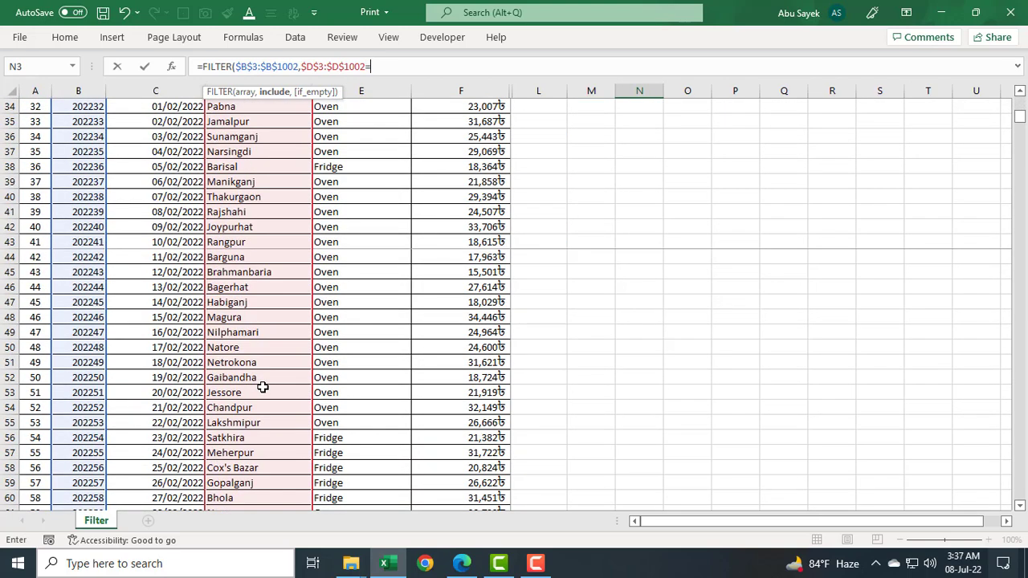
scroll(262, 387, down, 4)
scroll(262, 388, down, 2)
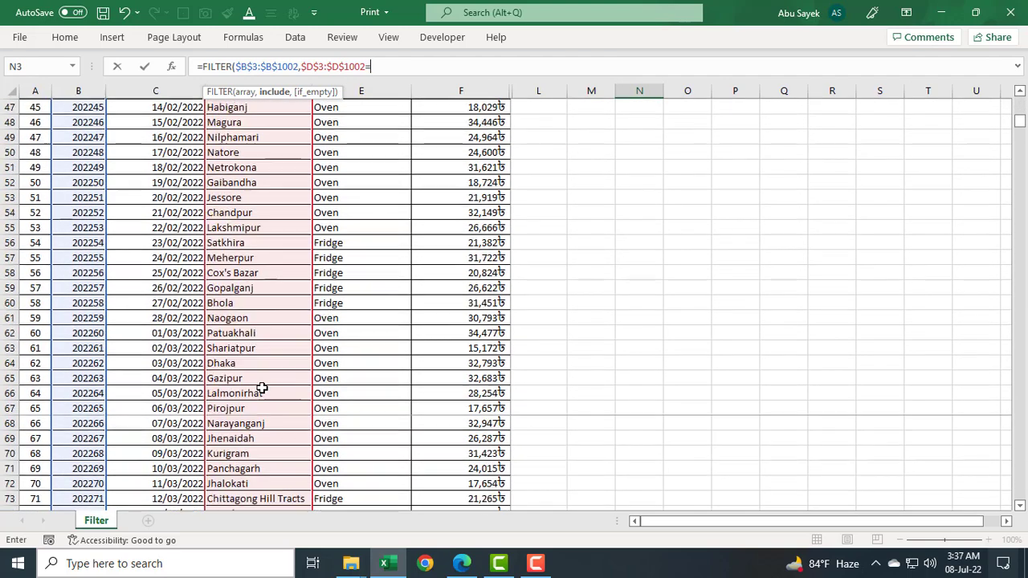
scroll(262, 388, down, 4)
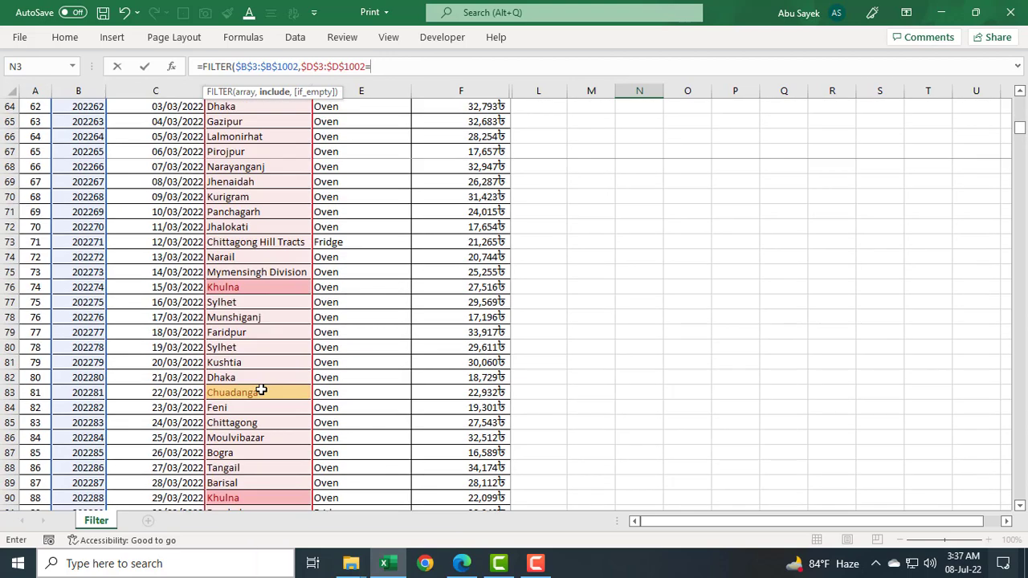
scroll(260, 390, down, 9)
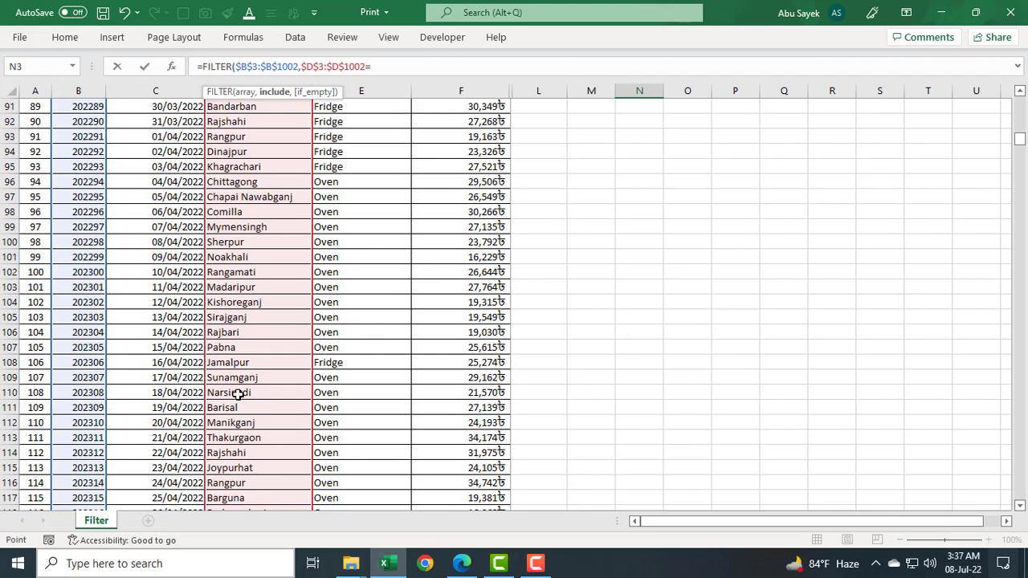
click(238, 394)
text())
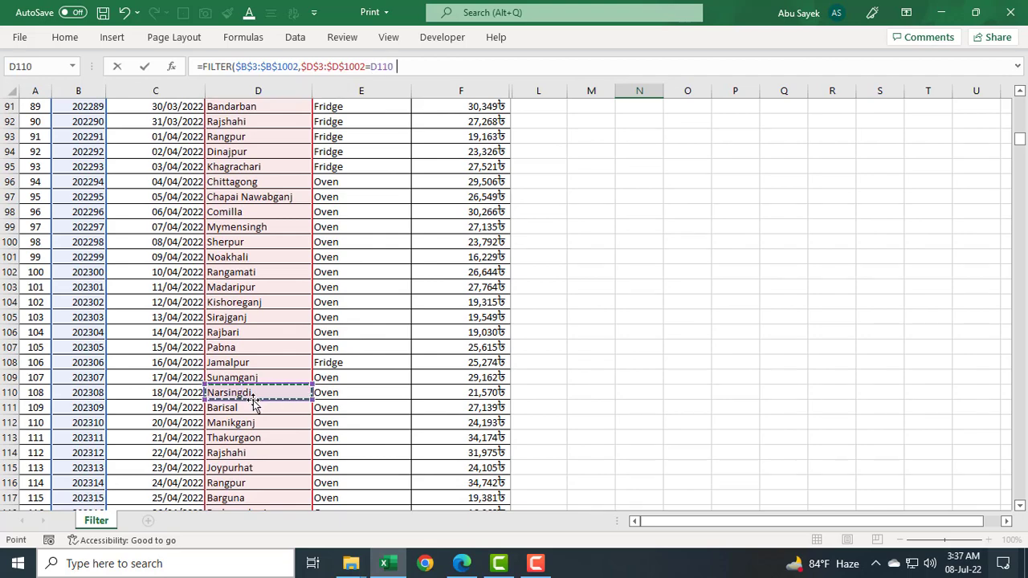
key(ctrl+Return)
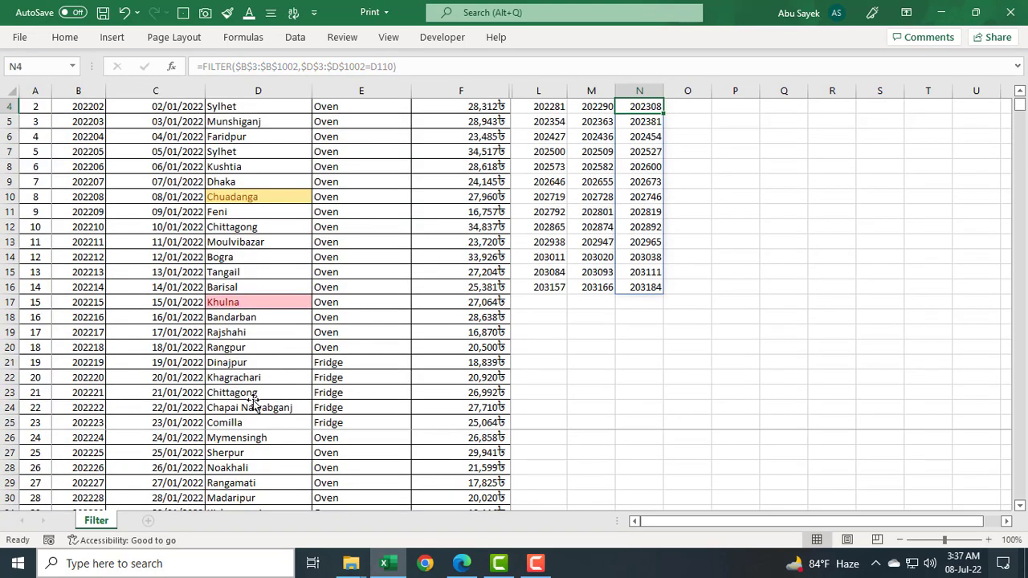
scroll(664, 320, up, 1)
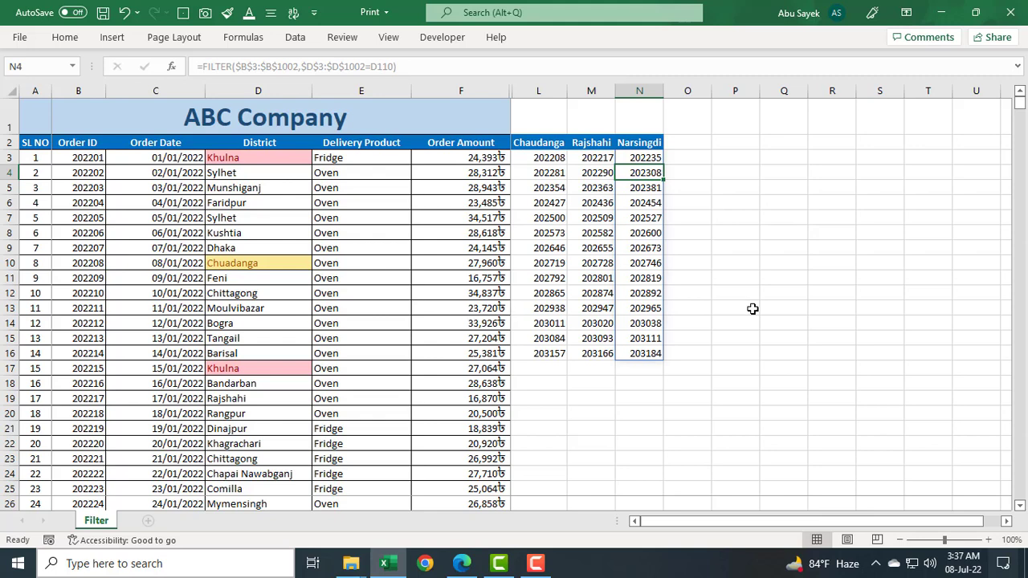
Copy the complete FILTER formula text from N3 and leave the cell without changing it.
click(641, 158)
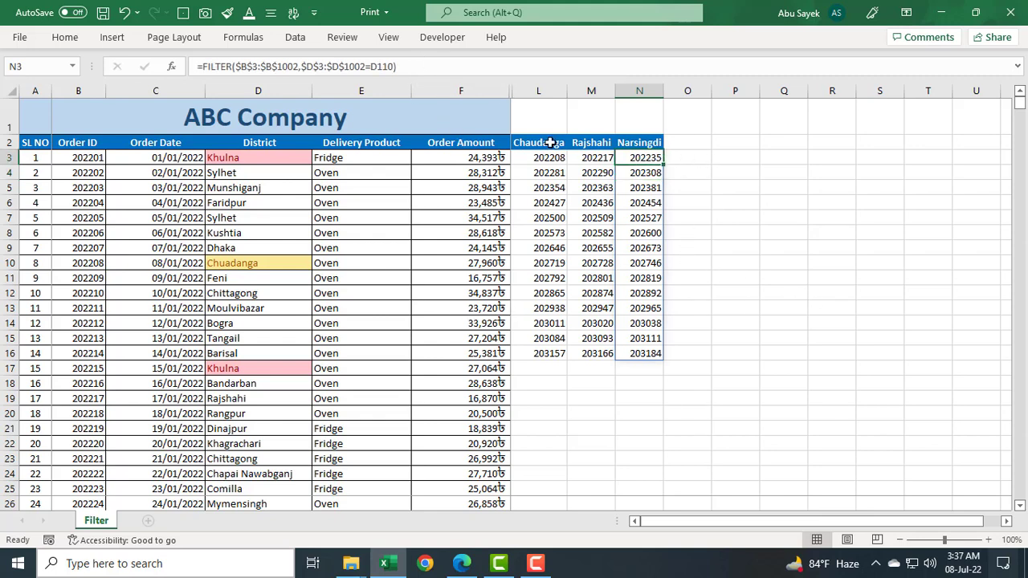
drag(402, 66, 199, 66)
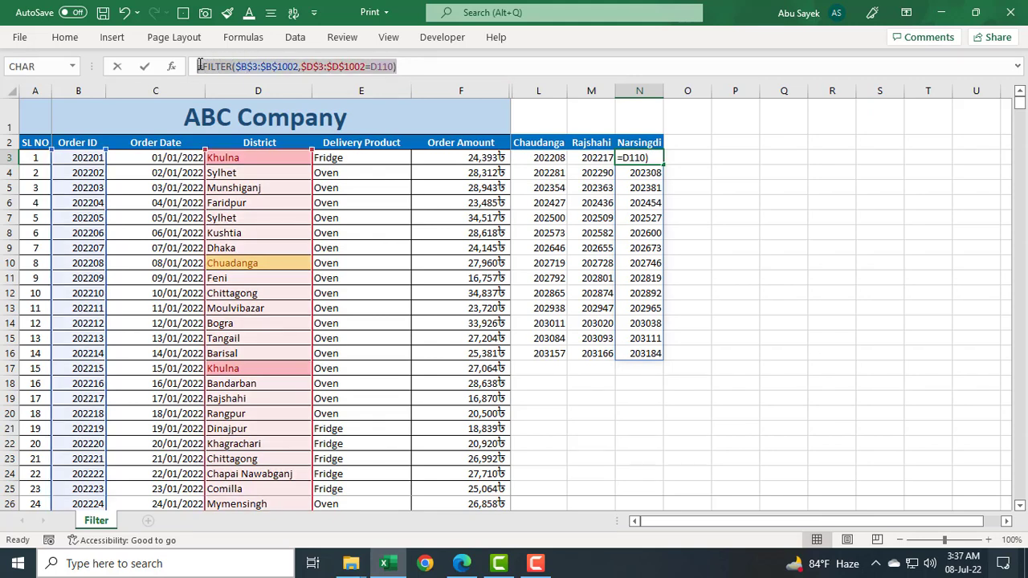
click(423, 68)
key(Return)
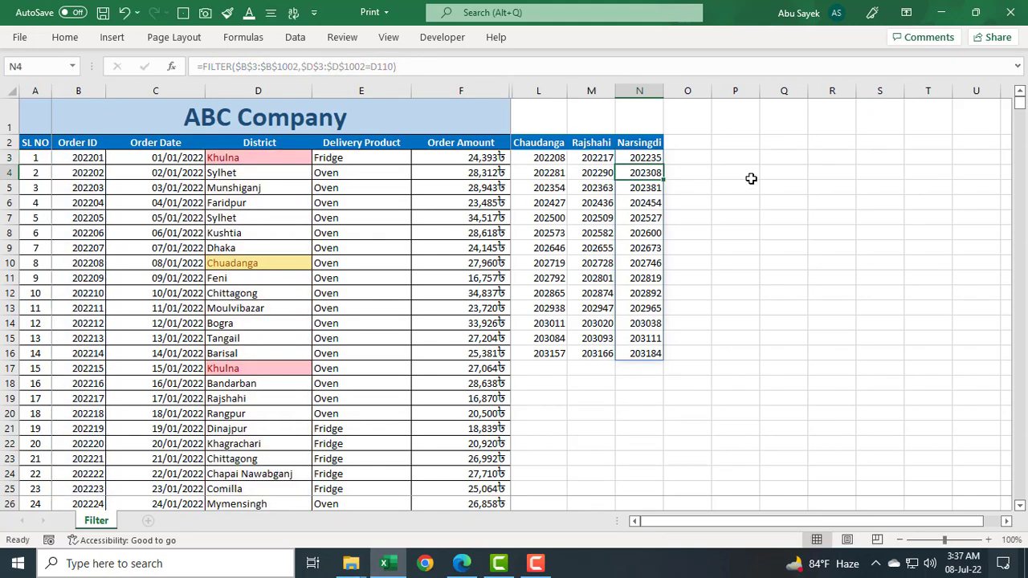
click(751, 177)
Paste the copied FILTER formula into O3, change its criterion to the Sylhet cell D4, and enter it.
click(683, 156)
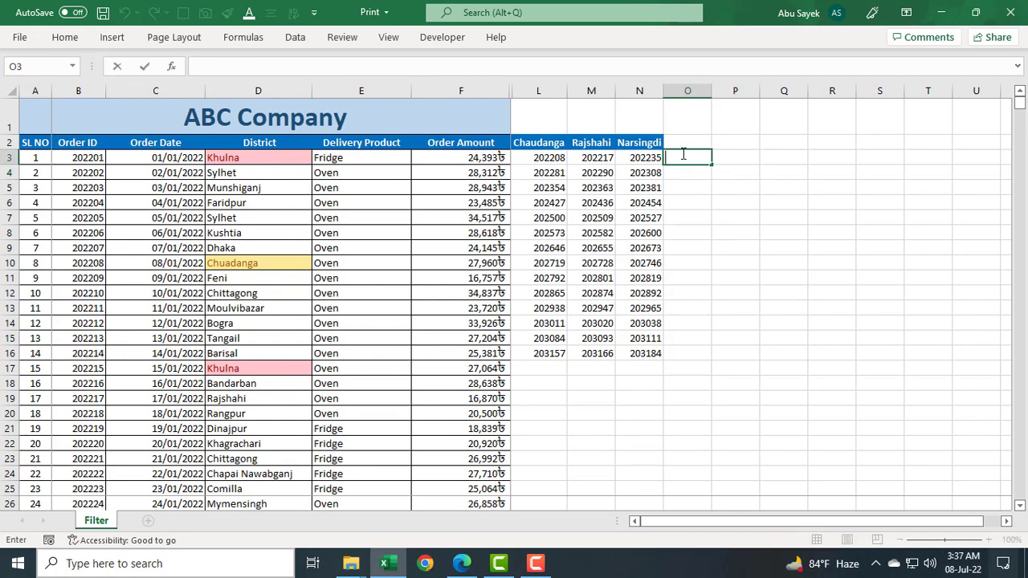
key(ctrl+v)
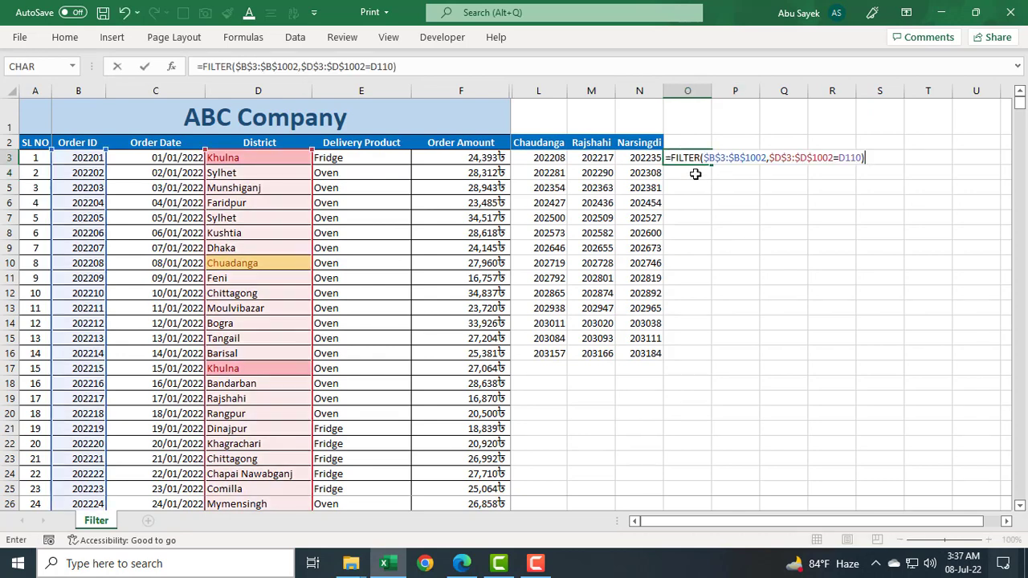
click(862, 159)
key(BackSpace)
key(BackSpace)
key(BackSpace)
key(BackSpace)
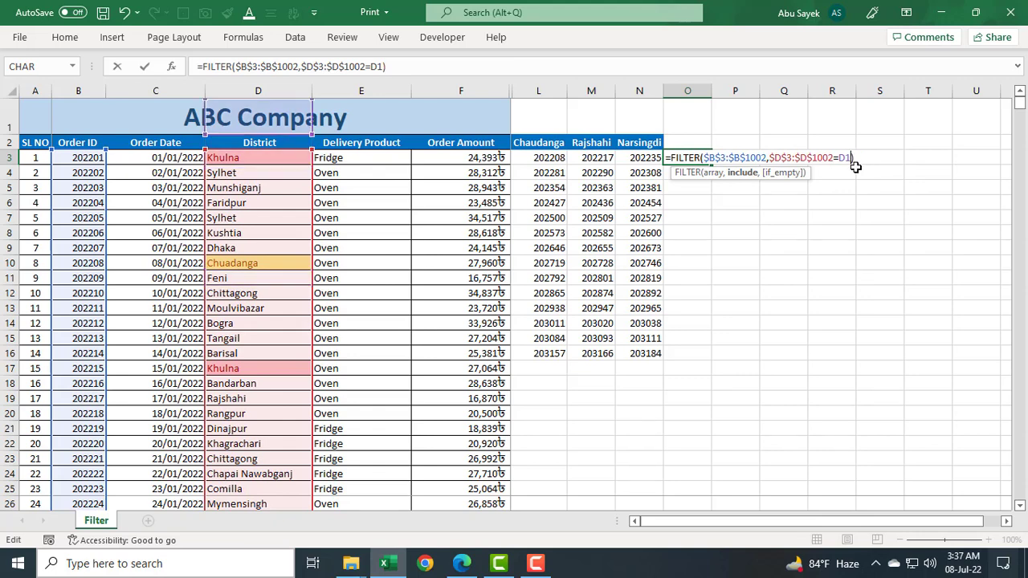
click(263, 173)
key(Return)
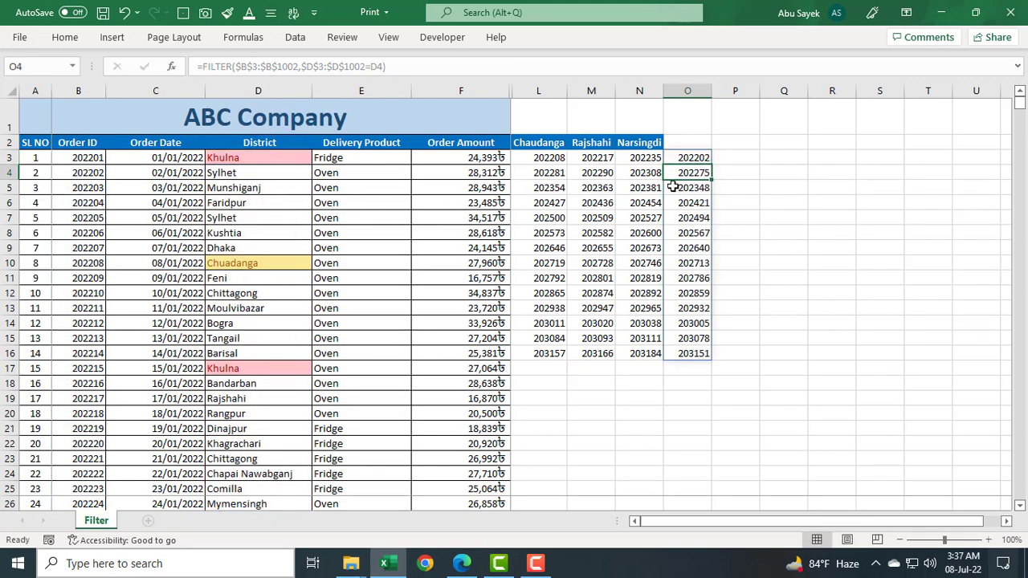
Paste the copied FILTER formula into P3, change its criterion to the Kushtia cell D8, enter it, and deselect the result.
click(742, 158)
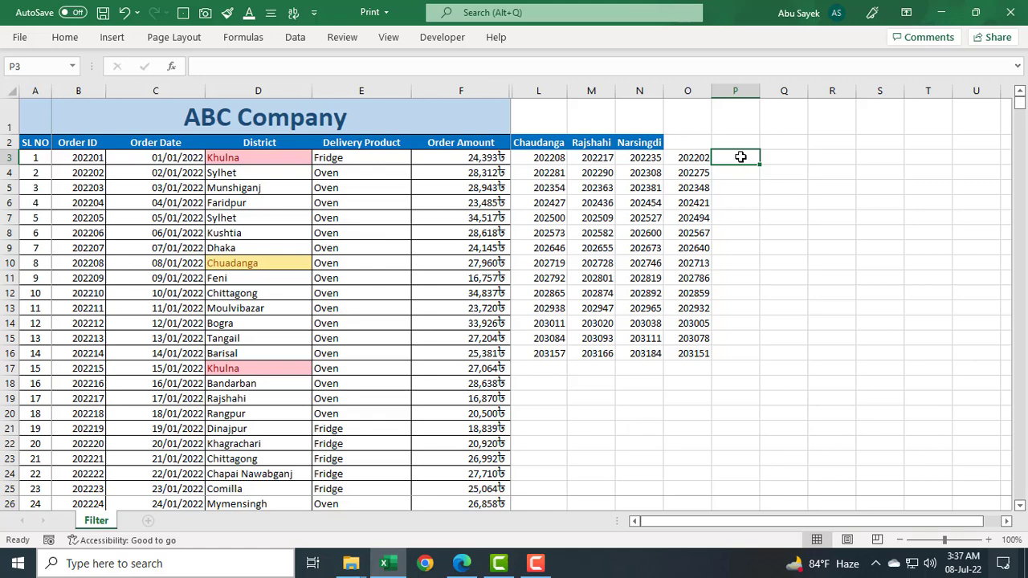
key(ctrl+v)
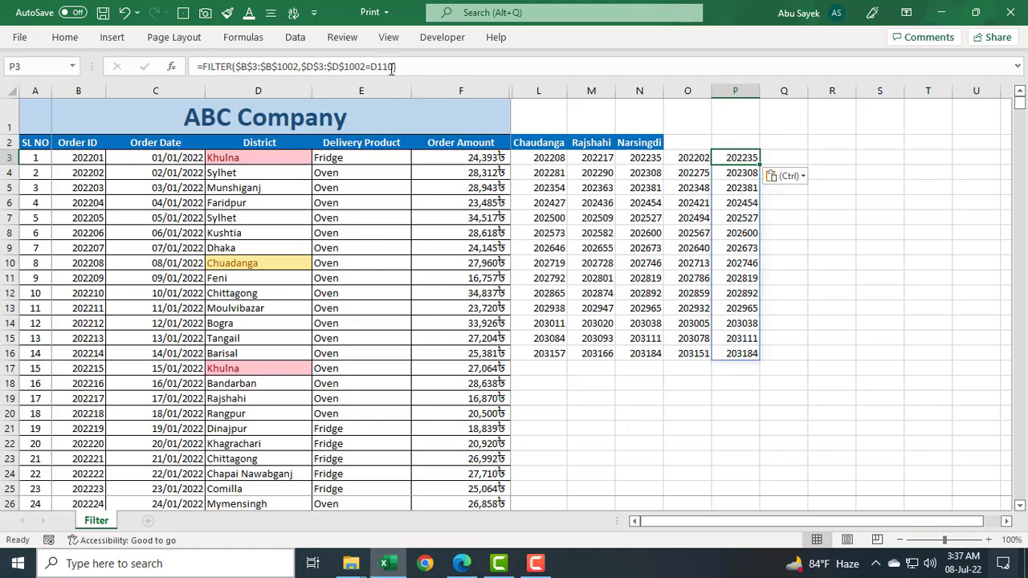
click(392, 68)
key(BackSpace)
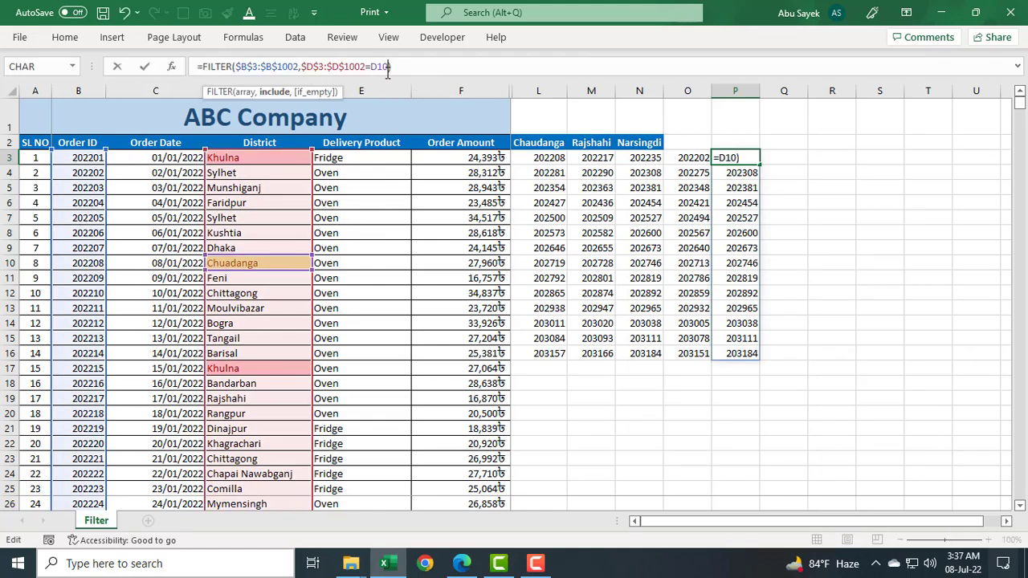
key(BackSpace)
key(BackSpace)
key(BackSpace)
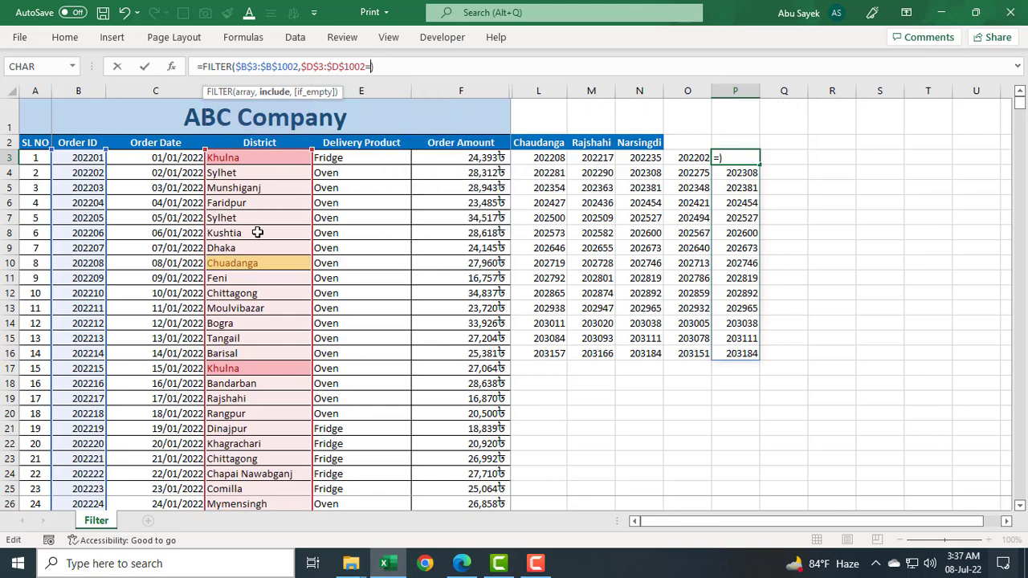
click(257, 232)
key(Return)
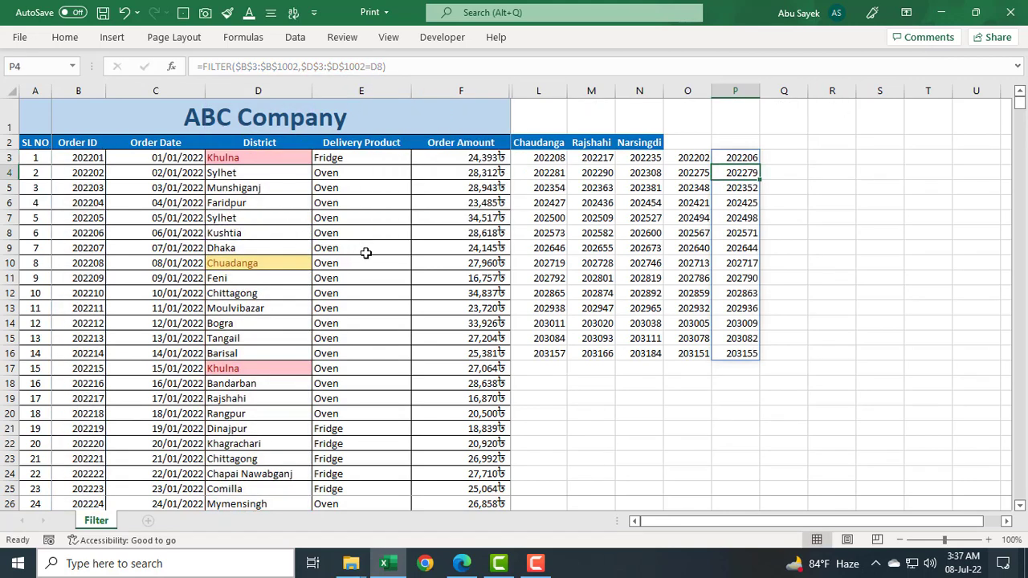
click(799, 187)
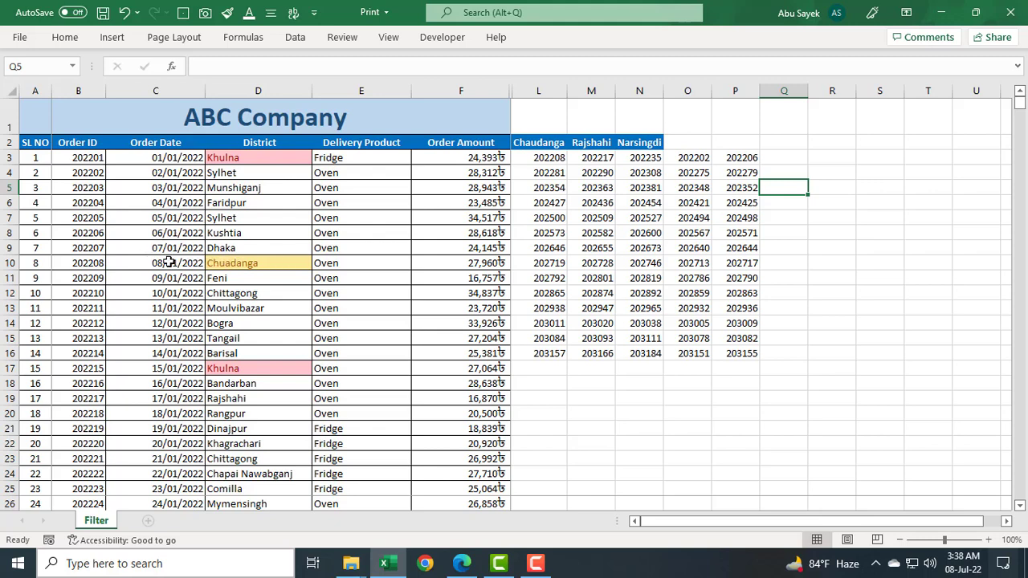
Examine the full Chuadanga order record in A10:F10 and the FILTER formula in L3.
drag(22, 267, 514, 267)
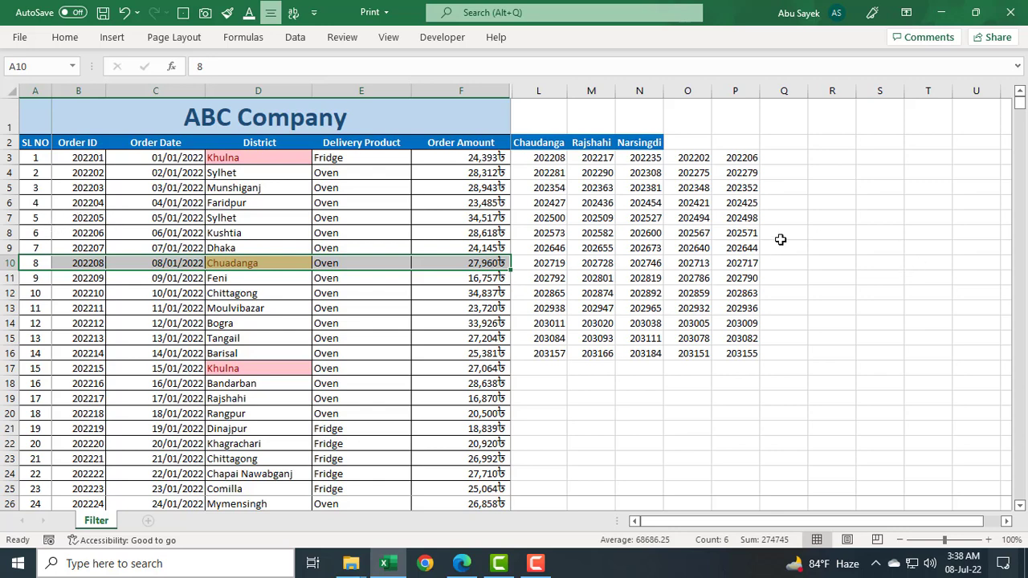
click(540, 160)
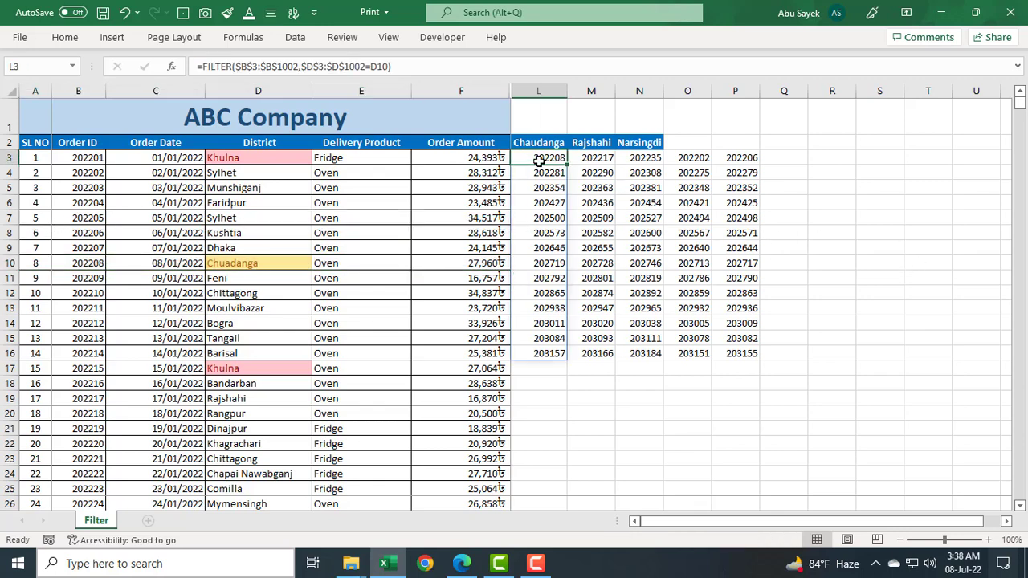